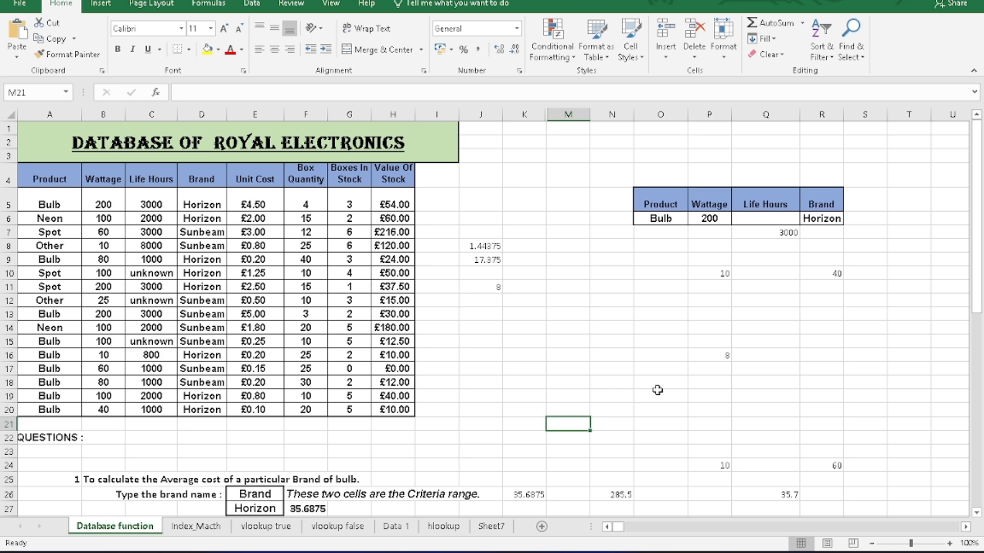
Clear the contents of cells M23:S29 beside the first question.
scroll(658, 391, "down", 2)
left_click_drag(584, 352, 853, 428)
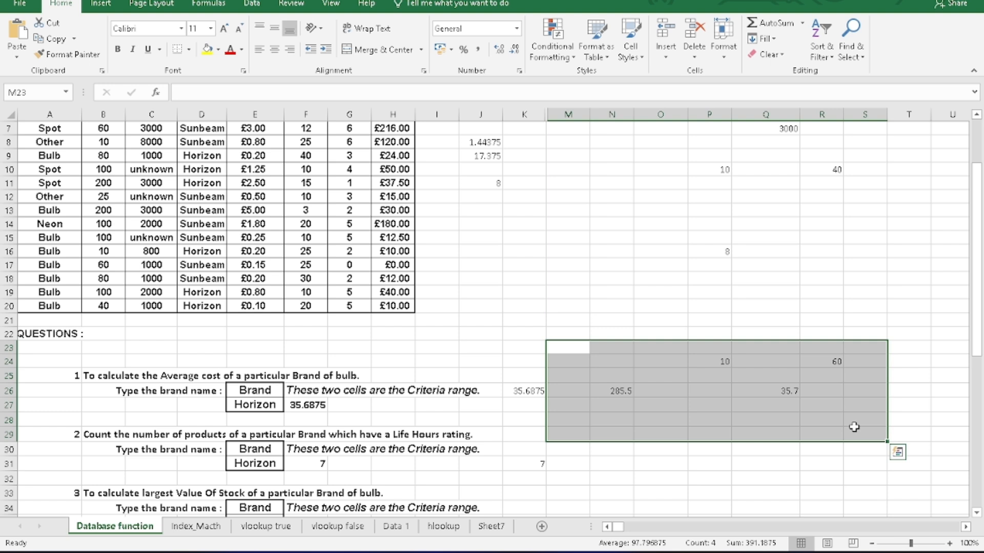
key("Delete")
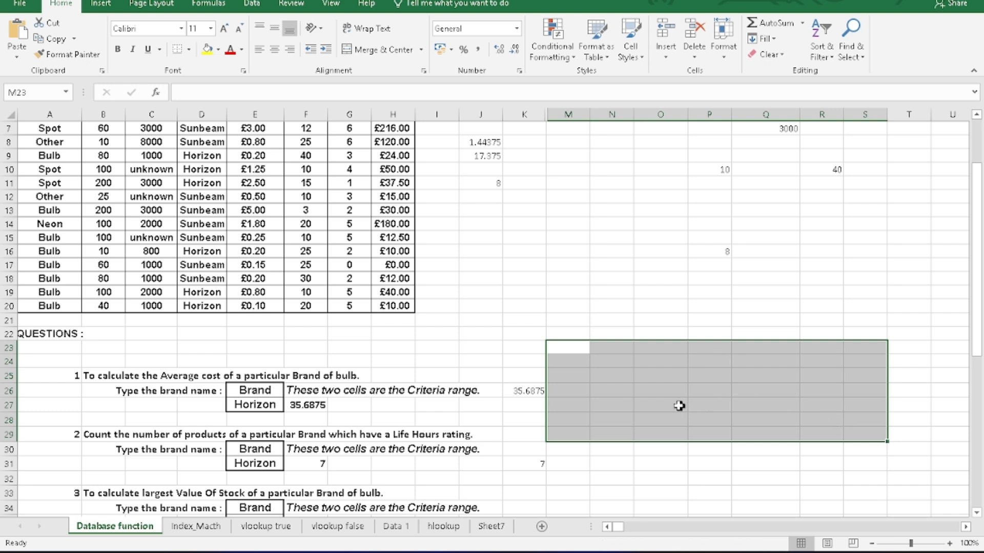
left_click(629, 461)
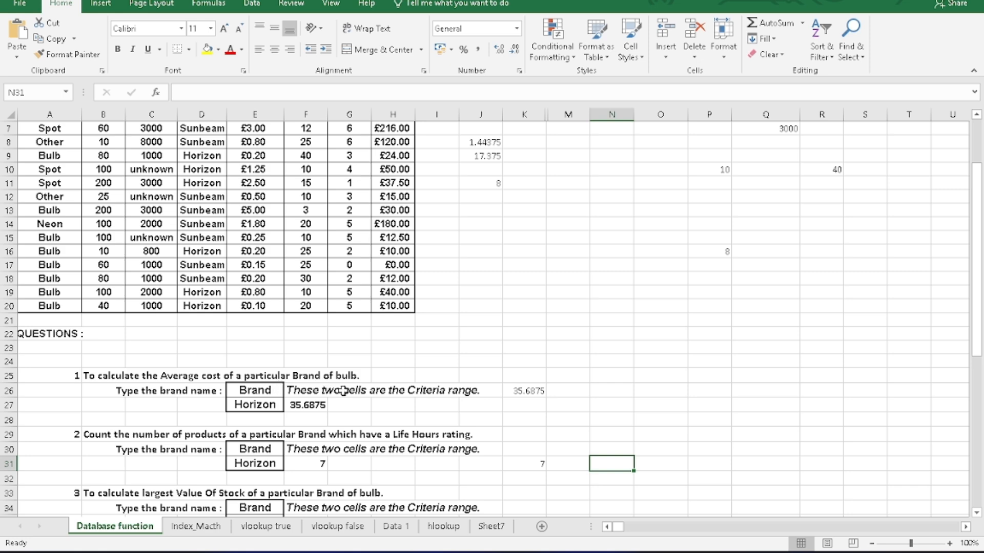
In O20, average the Value Of Stock for the Horizon brand with =DAVERAGE(Product,H4,E26:E27), using the table A4:H20 as the database.
scroll(344, 391, "up", 2)
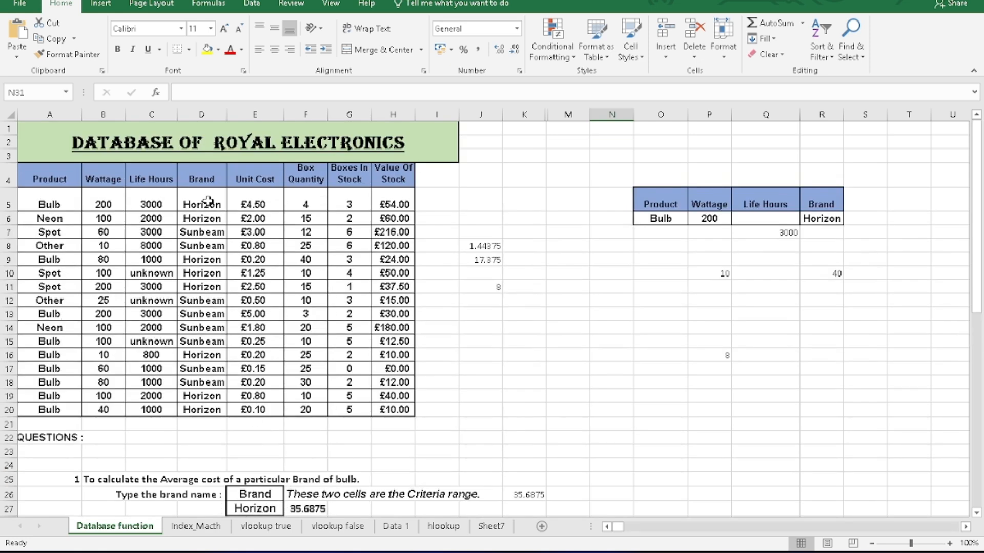
left_click(681, 409)
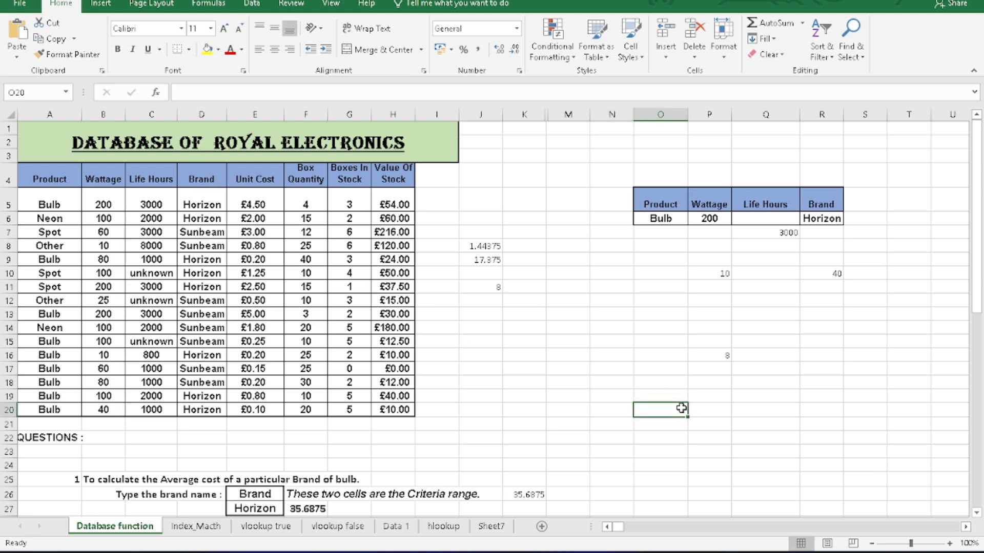
type("=")
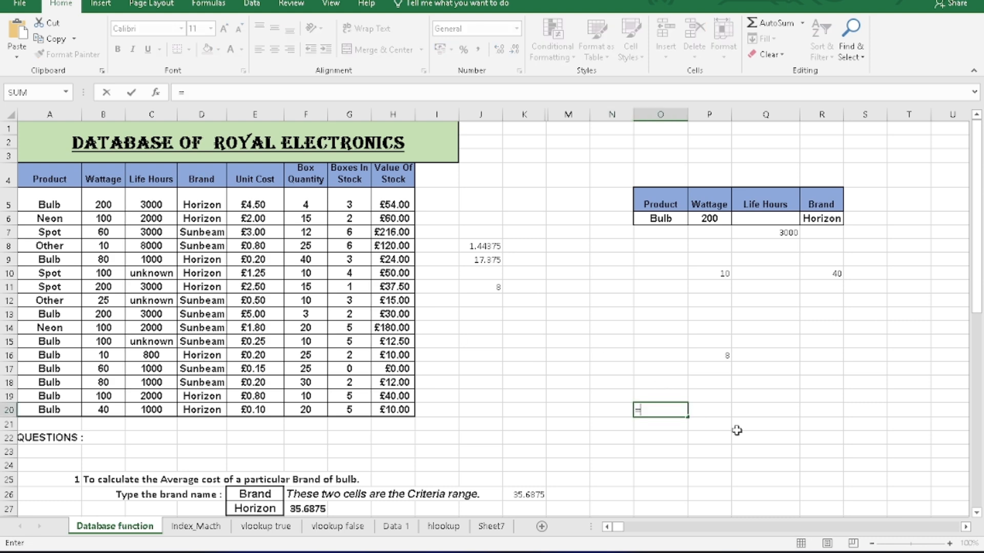
type("dav")
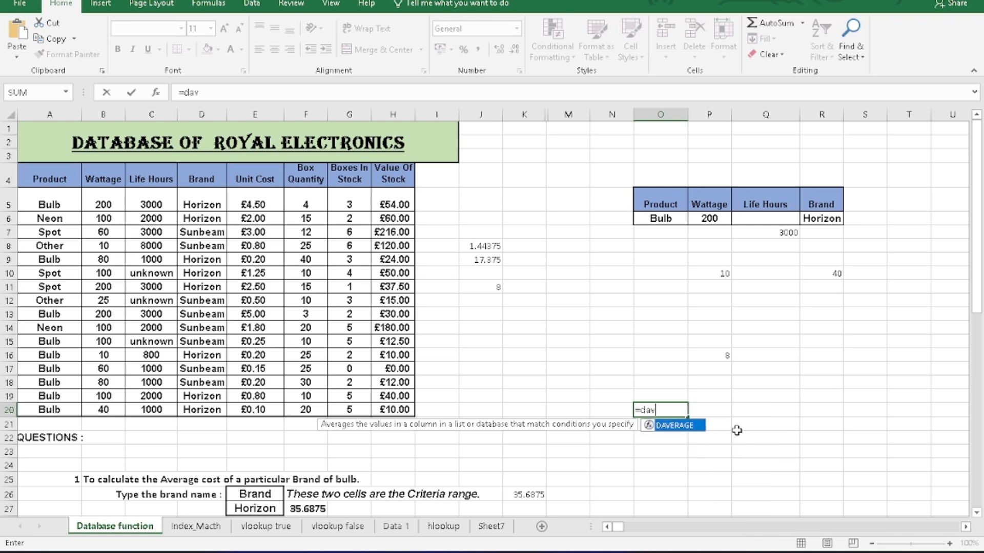
key("Tab")
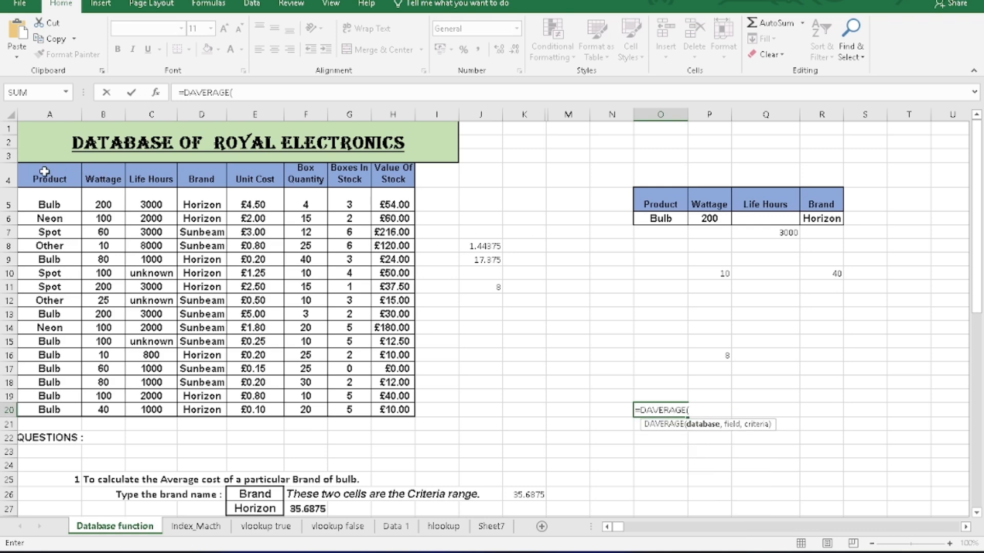
left_click_drag(41, 173, 391, 415)
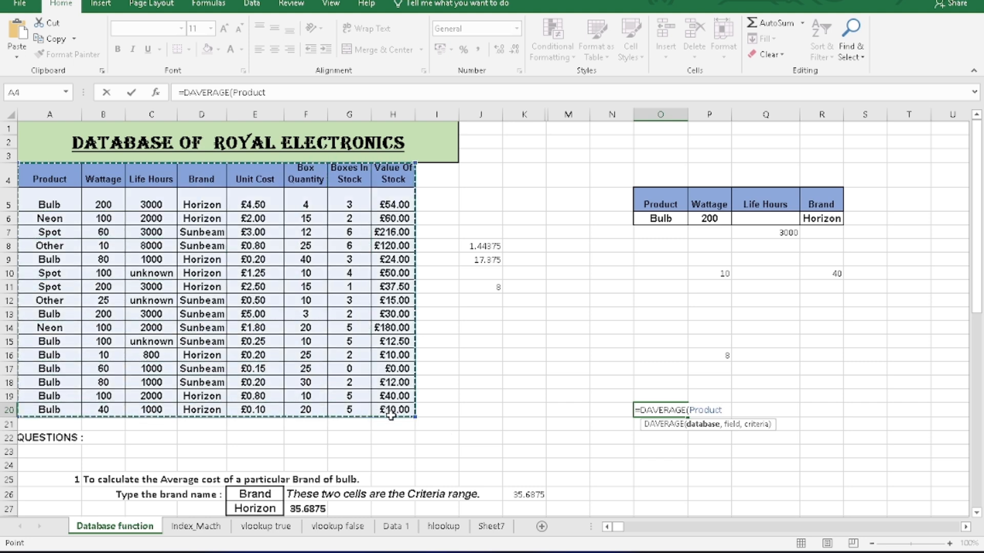
type(",")
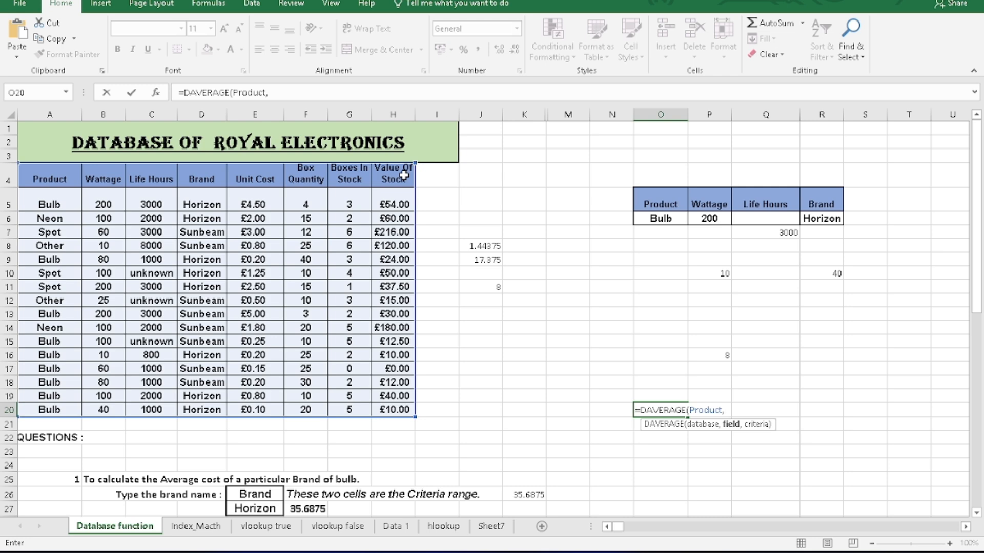
left_click(404, 175)
type(",")
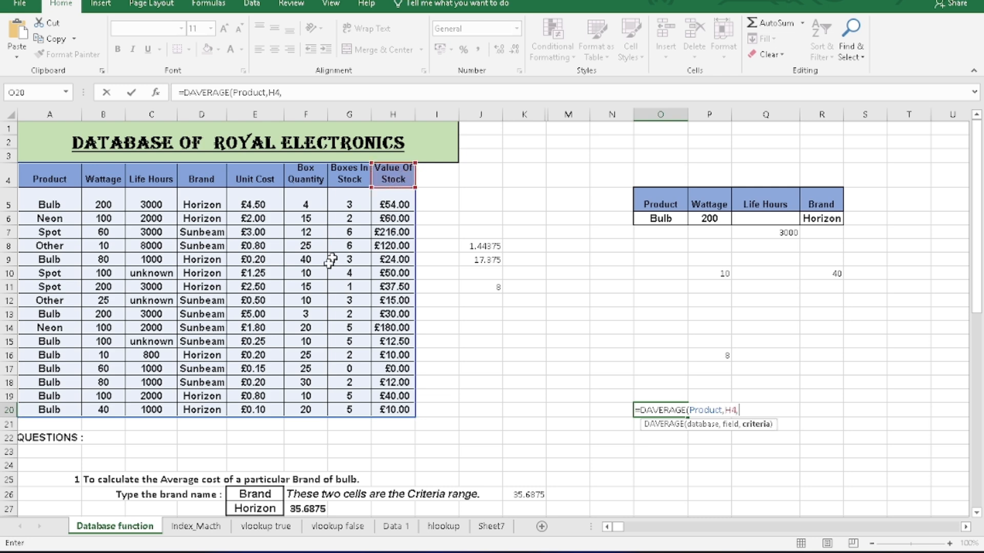
left_click_drag(251, 495, 256, 507)
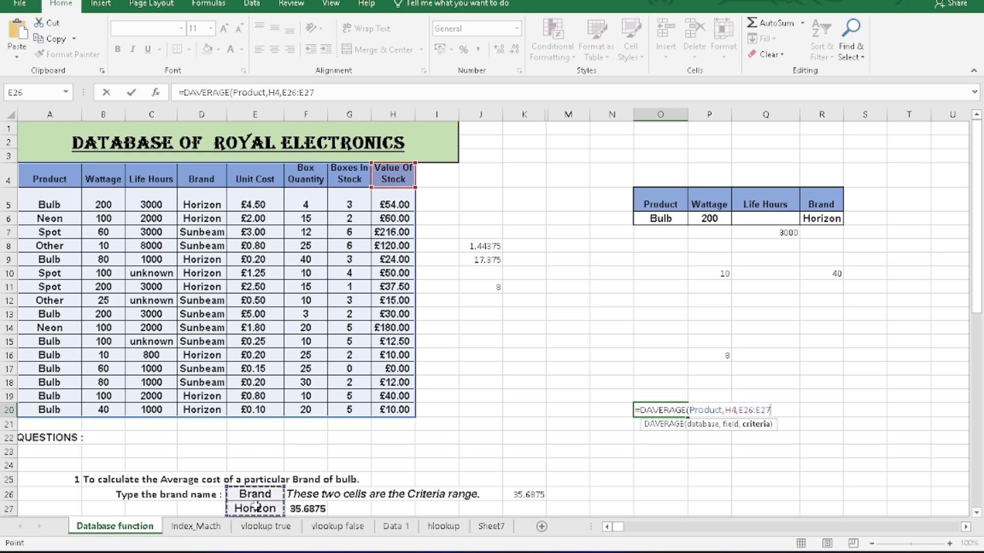
key("Return")
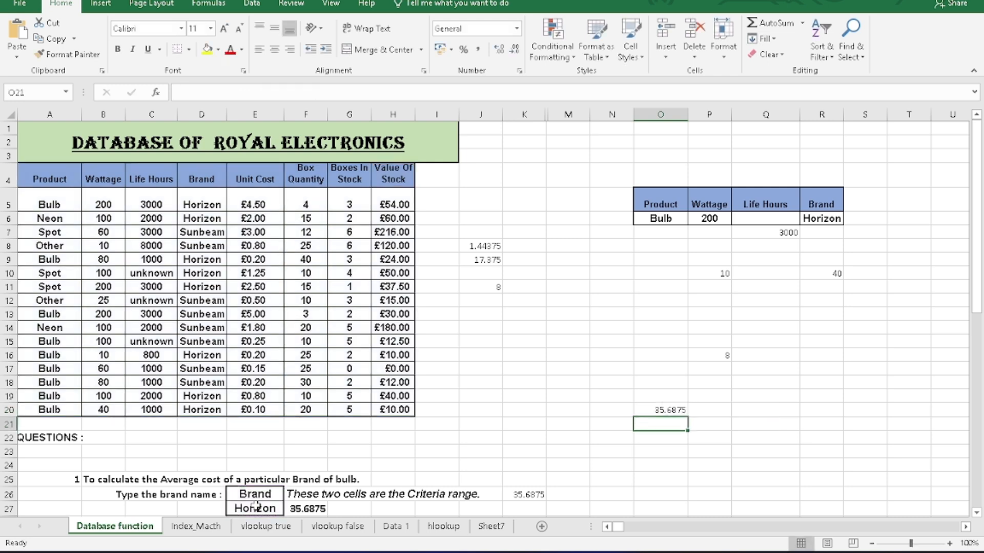
Reduce the DAVERAGE result in O20 to one decimal place.
left_click(675, 410)
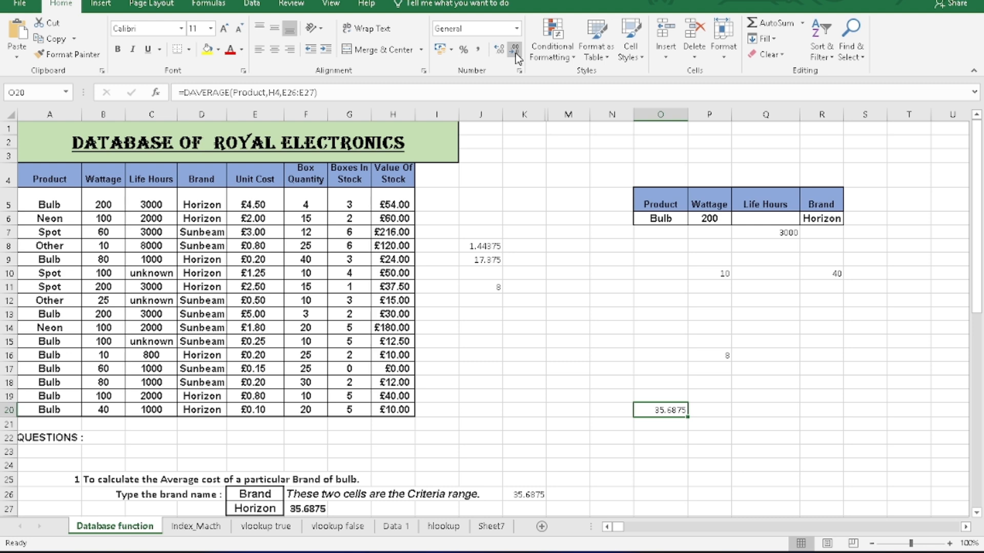
left_click(515, 49)
left_click(515, 50)
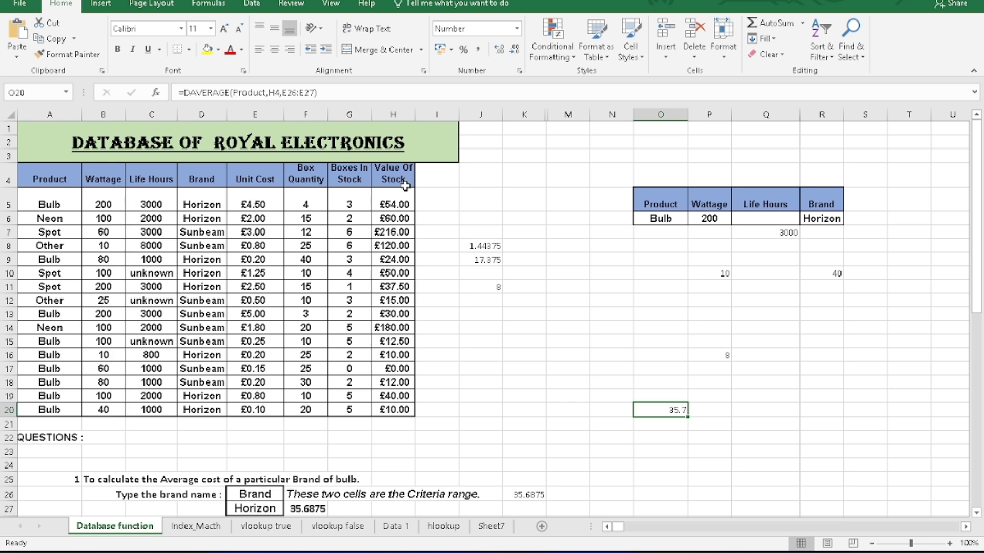
In Q20, find the Horizon brand's smallest Value Of Stock with =DMIN(Product,H4,E26:E27), using the table A4:H20 as the database.
left_click(757, 414)
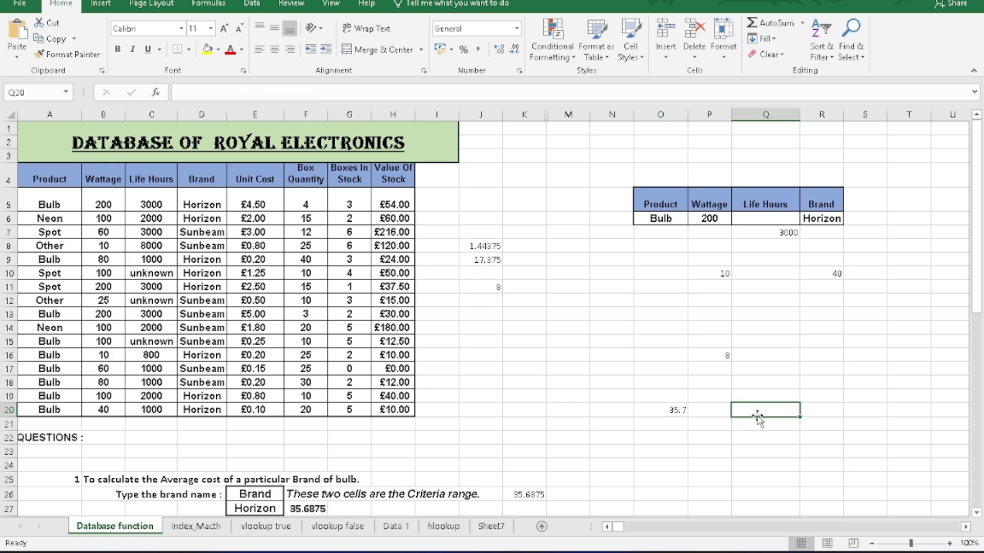
type("=dmi")
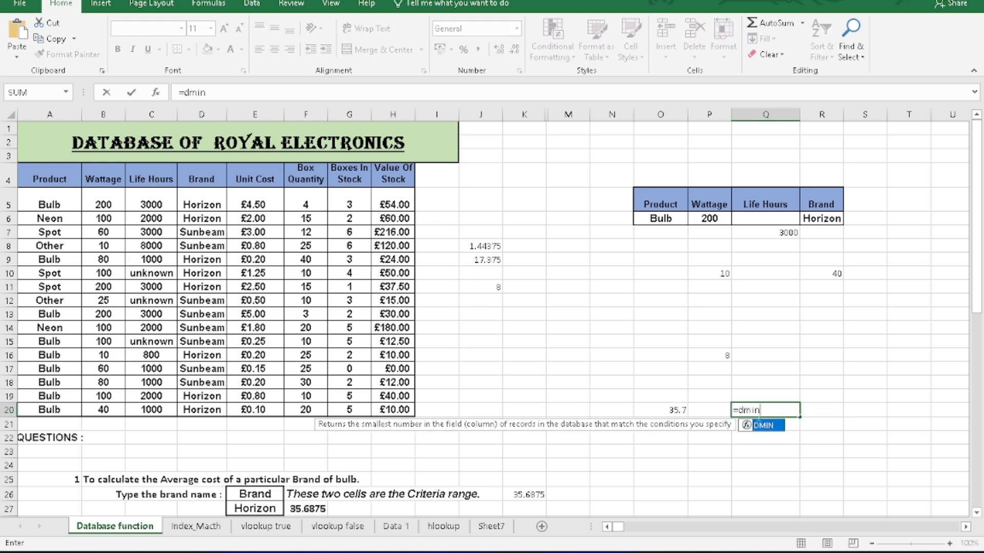
type("n")
key("Tab")
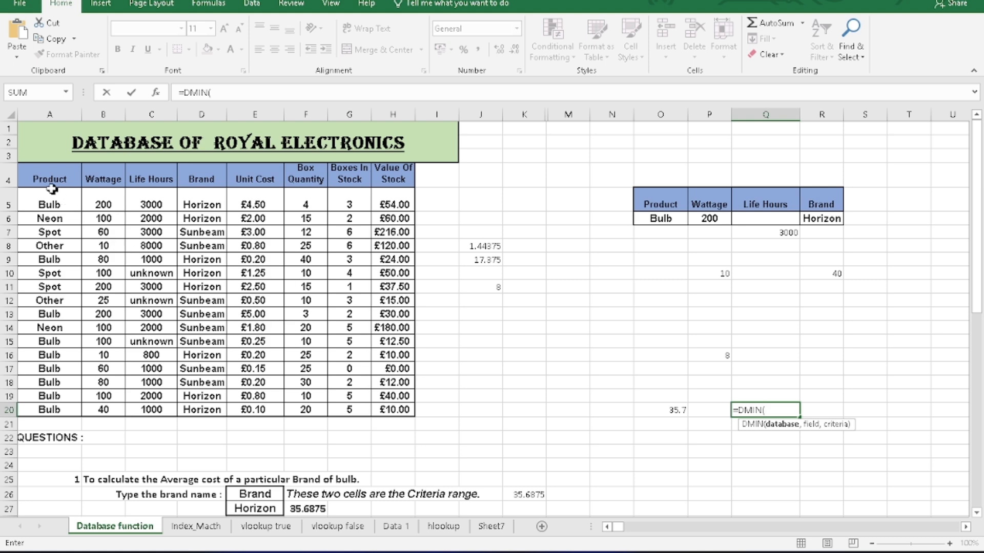
left_click_drag(52, 189, 387, 410)
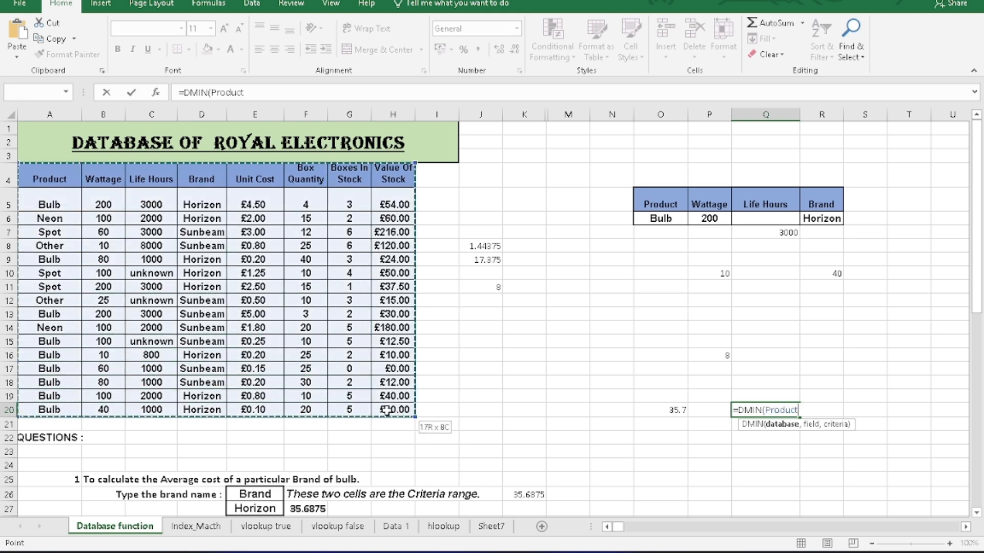
type(",")
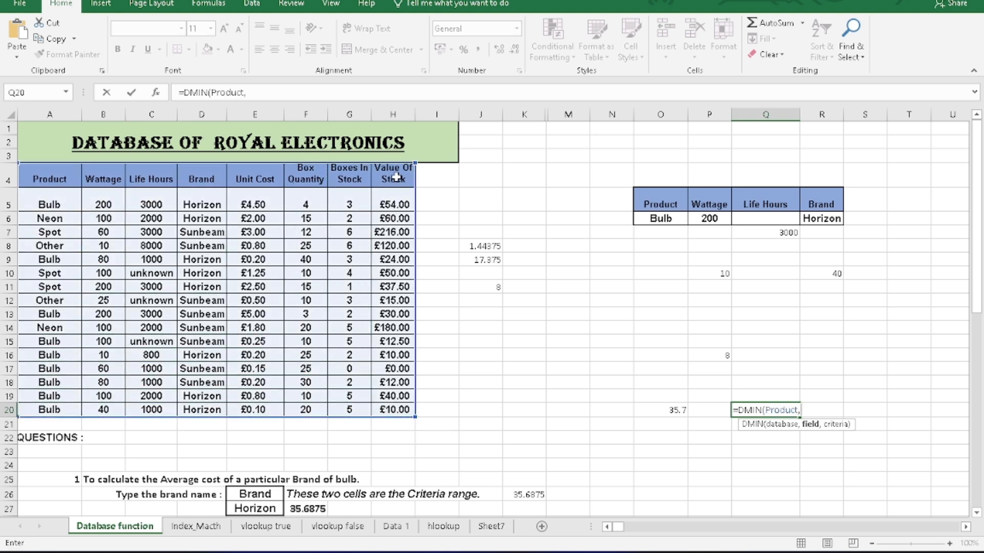
left_click(396, 177)
type(",")
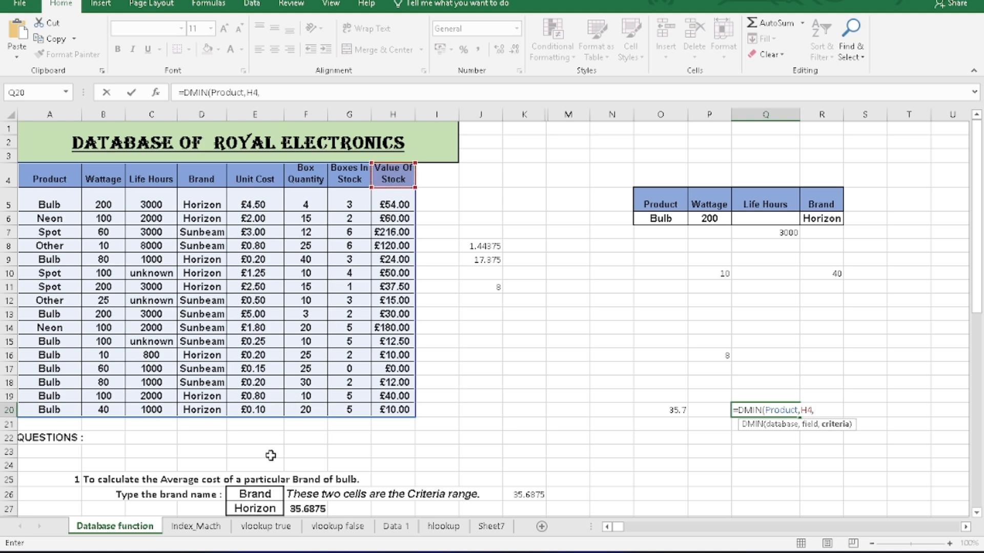
left_click(262, 493)
left_click_drag(262, 501, 266, 506)
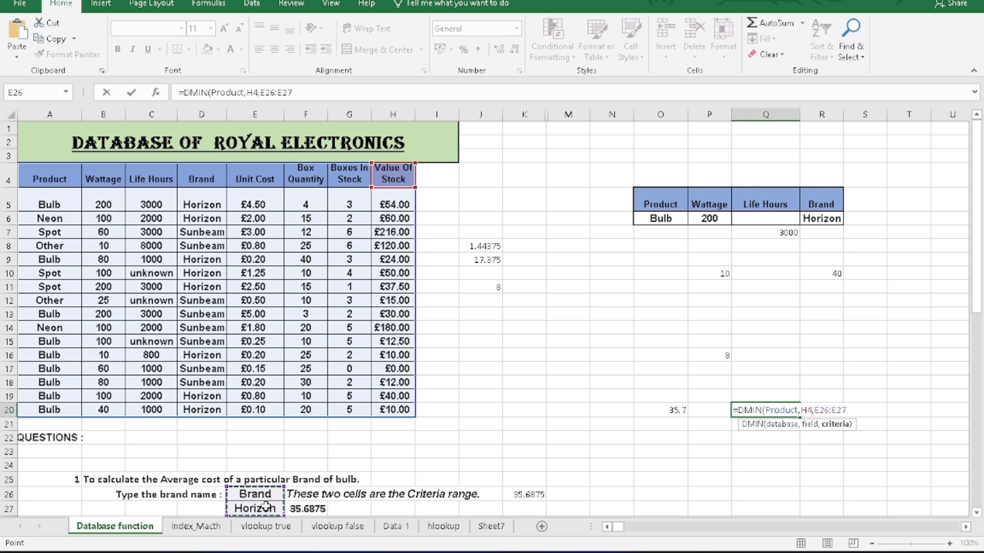
key("Return")
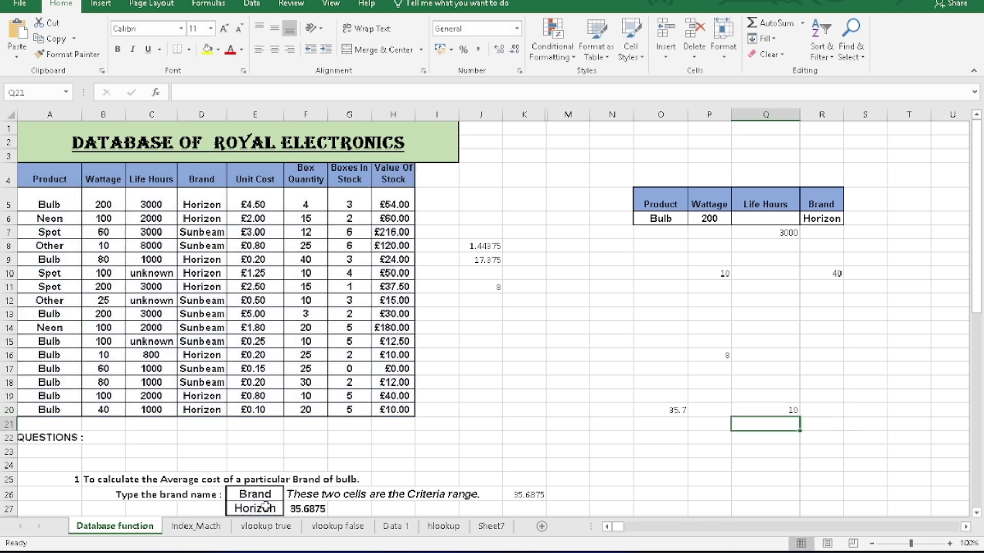
Examine how the Brand header and the value beneath it form a criteria pair, and review the DMIN formula in Q20.
left_click(209, 177)
left_click_drag(210, 183, 217, 204)
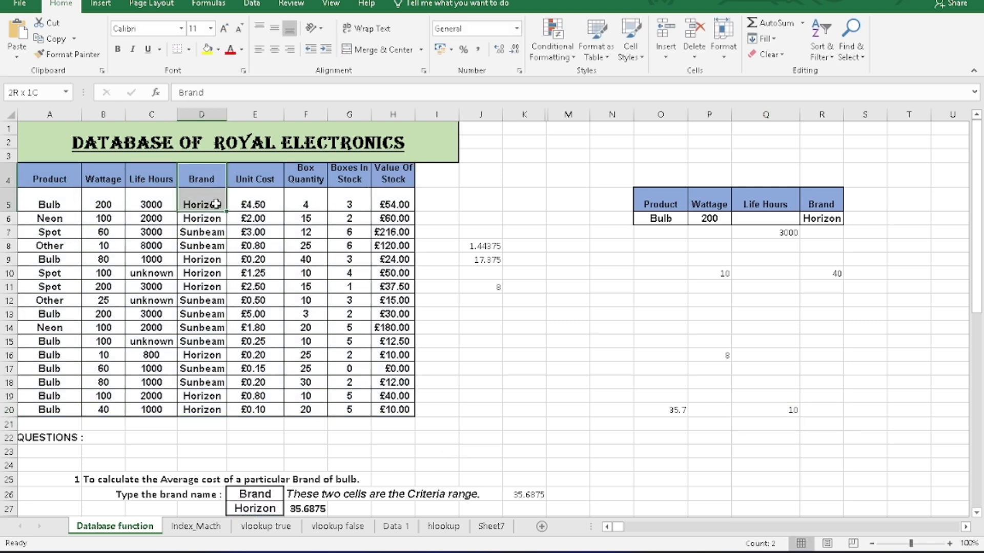
left_click(197, 231)
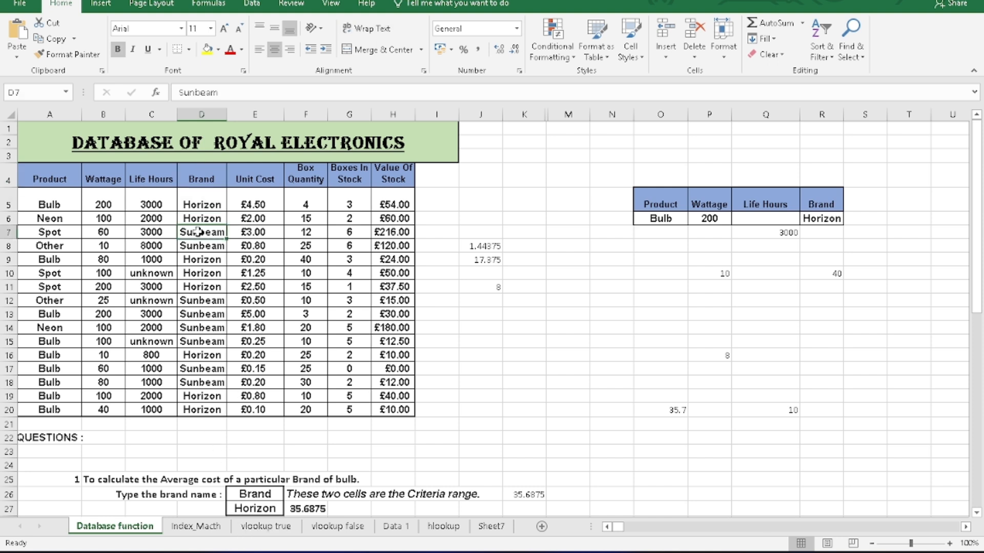
left_click(200, 178)
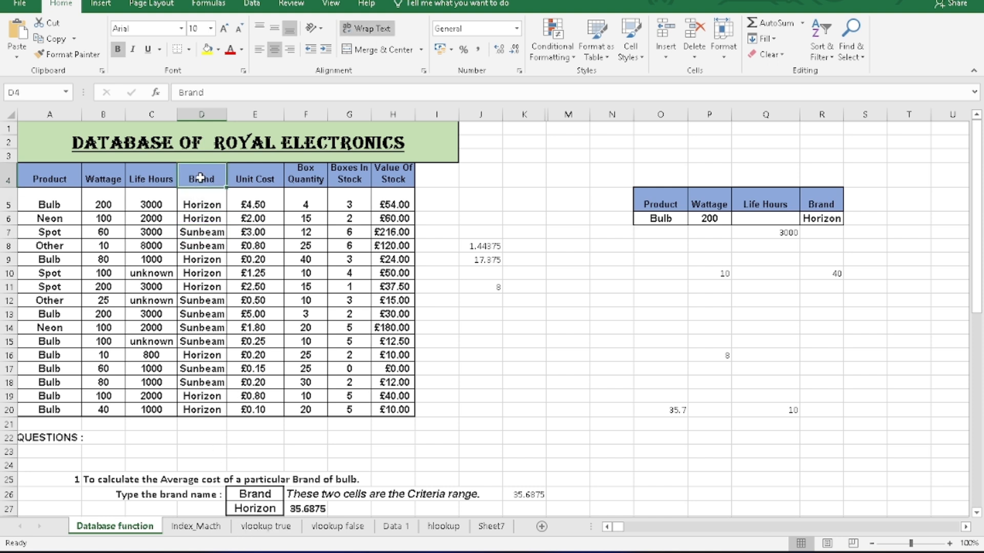
left_click_drag(200, 178, 204, 201)
left_click_drag(471, 345, 480, 354)
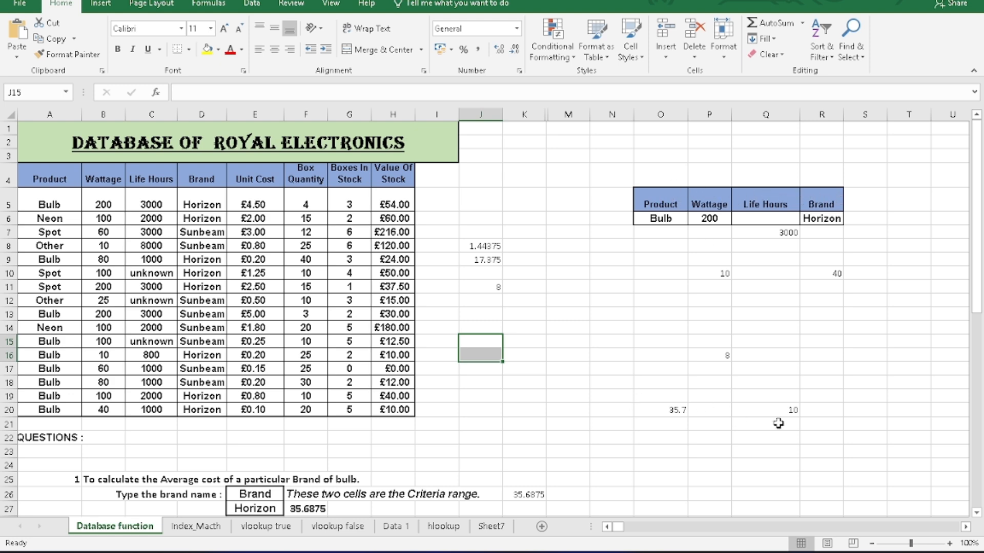
left_click(791, 408)
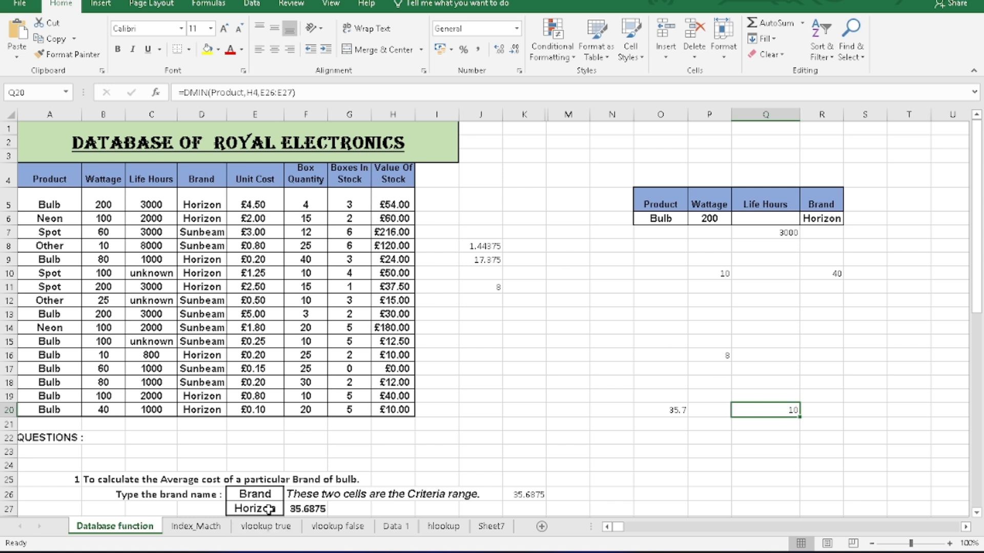
In Q29, begin a DCOUNT formula for the second question, using the table A4:H20 (Product) as the database.
scroll(679, 429, "down", 1)
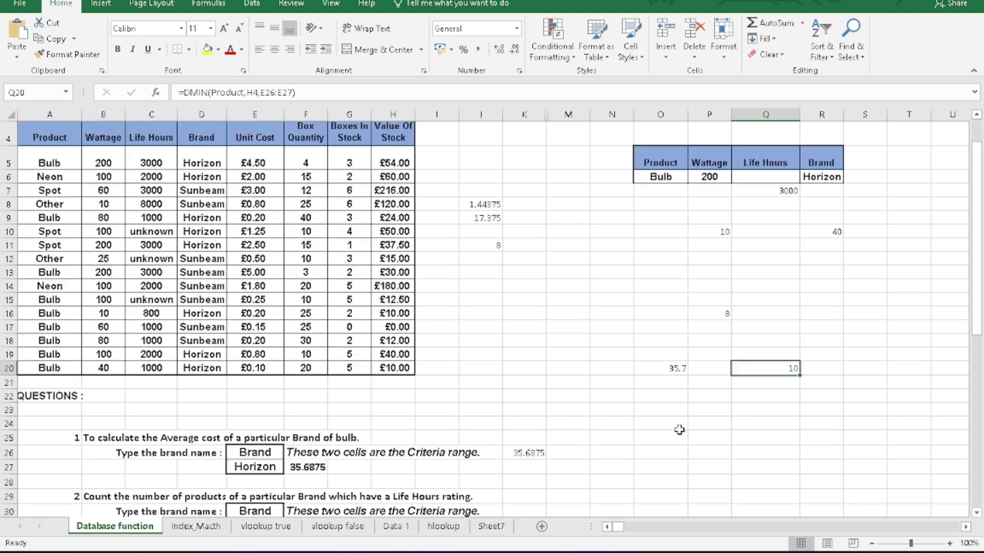
scroll(323, 469, "down", 1)
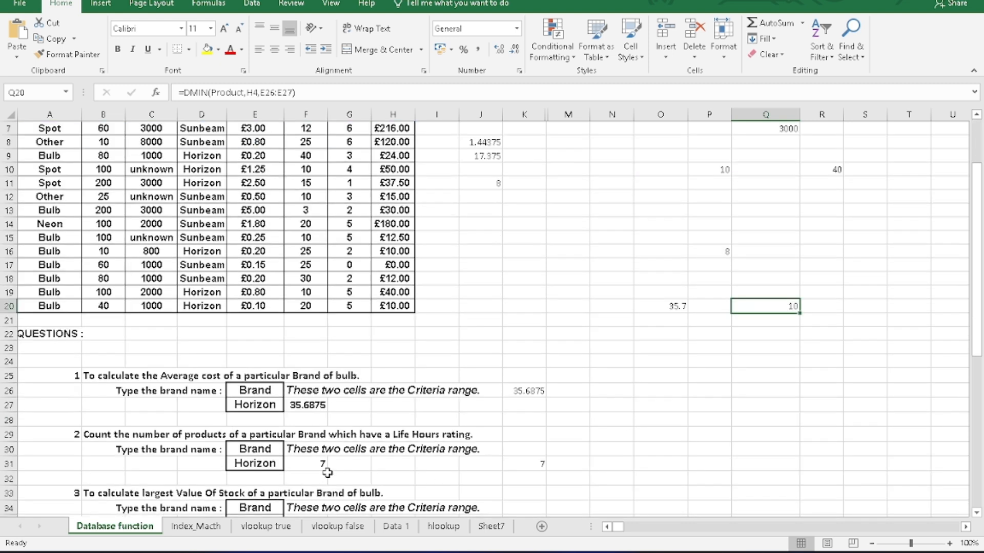
scroll(157, 494, "down", 1)
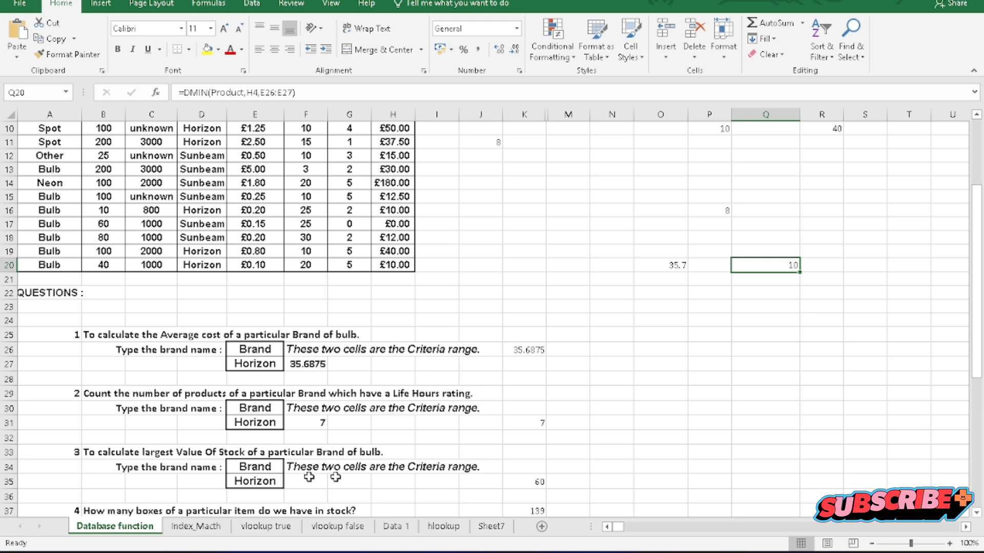
left_click(735, 394)
type("=")
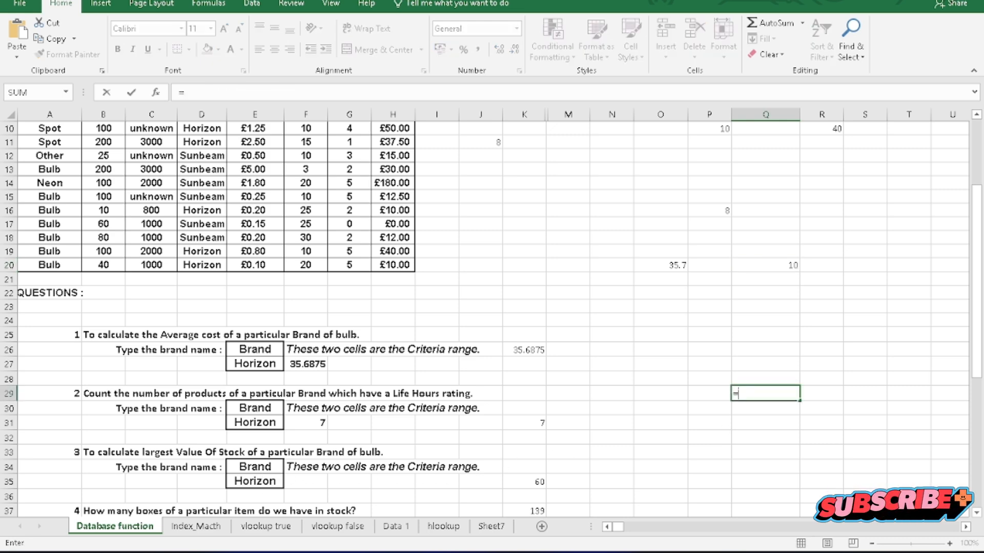
type("dcou")
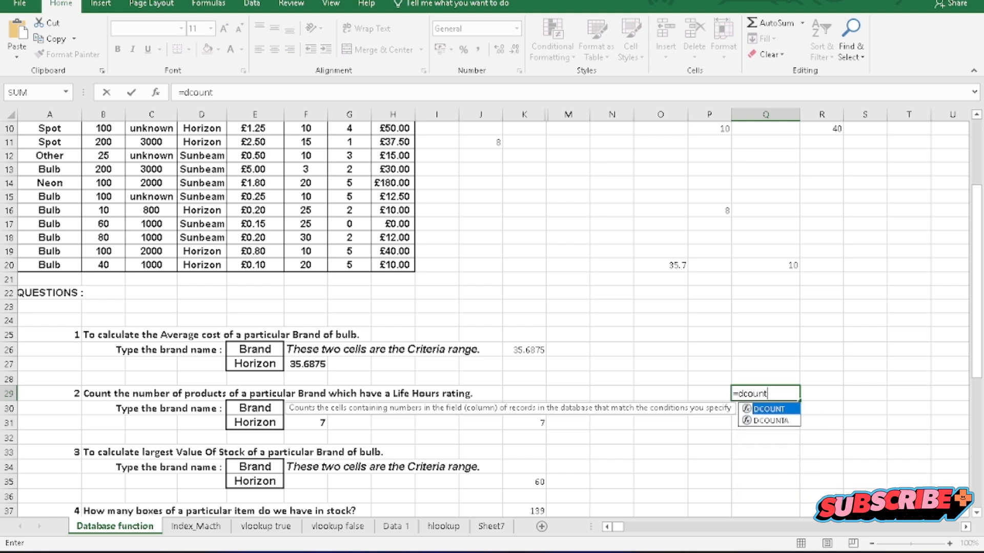
type("nt")
key("Tab")
scroll(360, 307, "up", 3)
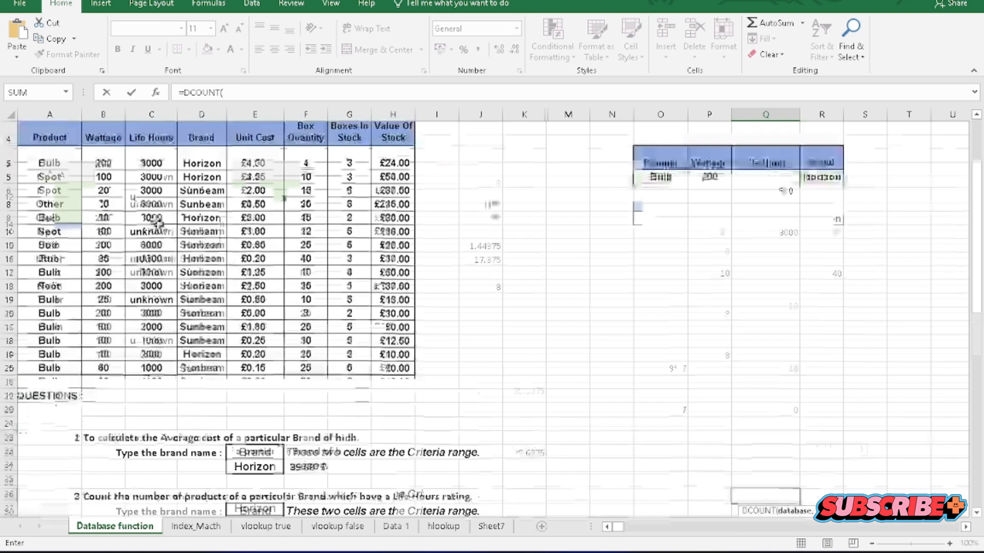
left_click_drag(41, 177, 386, 412)
type(",")
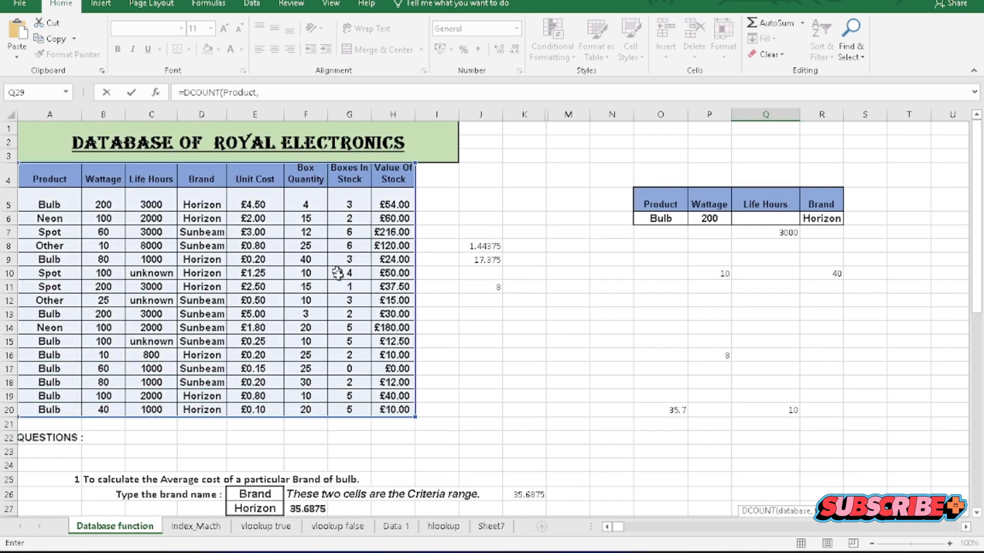
Complete the DCOUNT formula in Q29 with the Value Of Stock header H4 as the field and E34:E35 as the Horizon brand criteria.
scroll(333, 361, "down", 2)
scroll(330, 478, "down", 1)
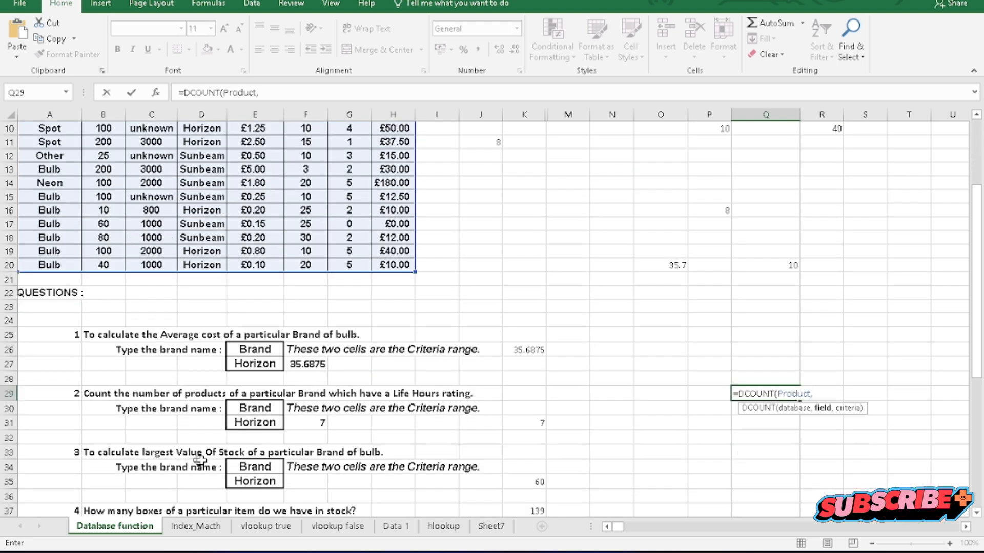
scroll(264, 459, "up", 2)
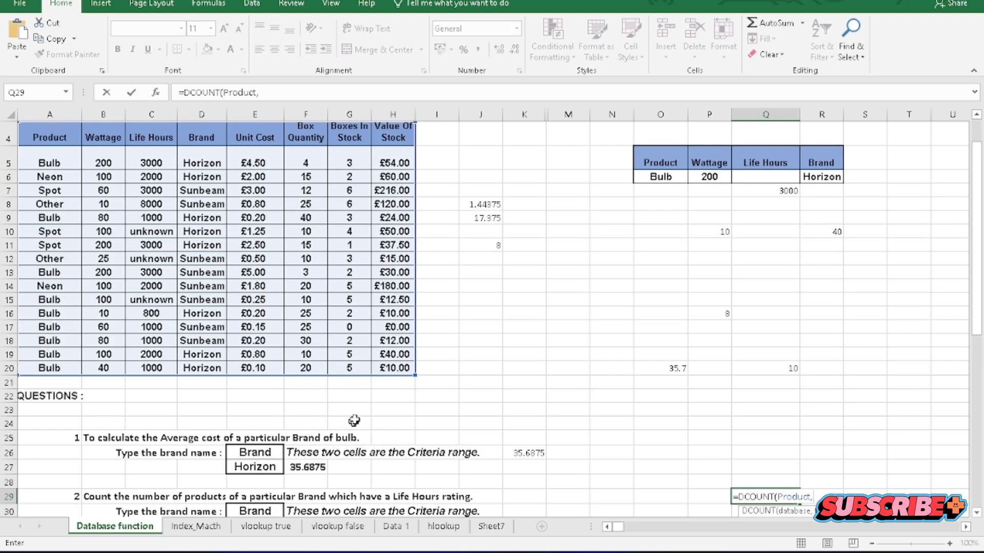
left_click(396, 127)
type(",")
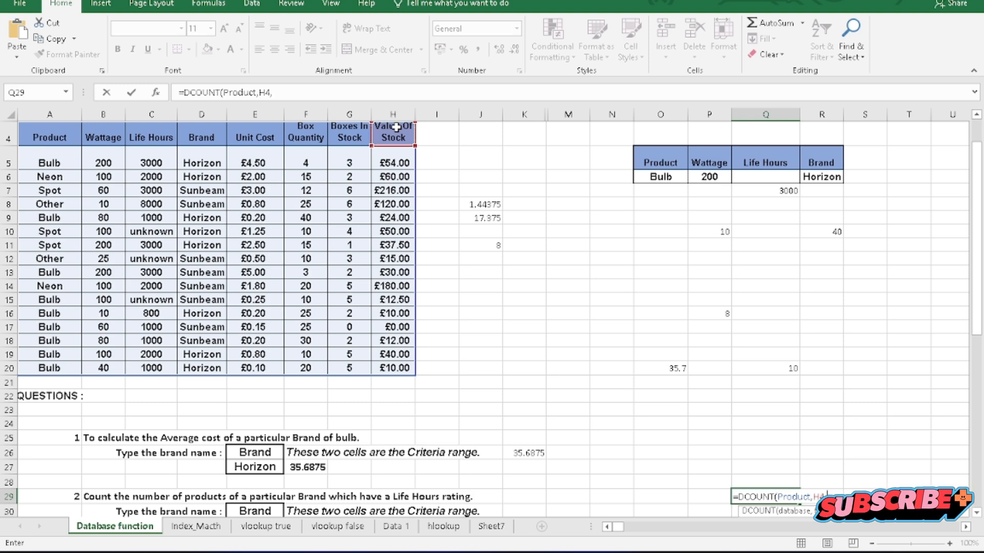
scroll(410, 251, "down", 2)
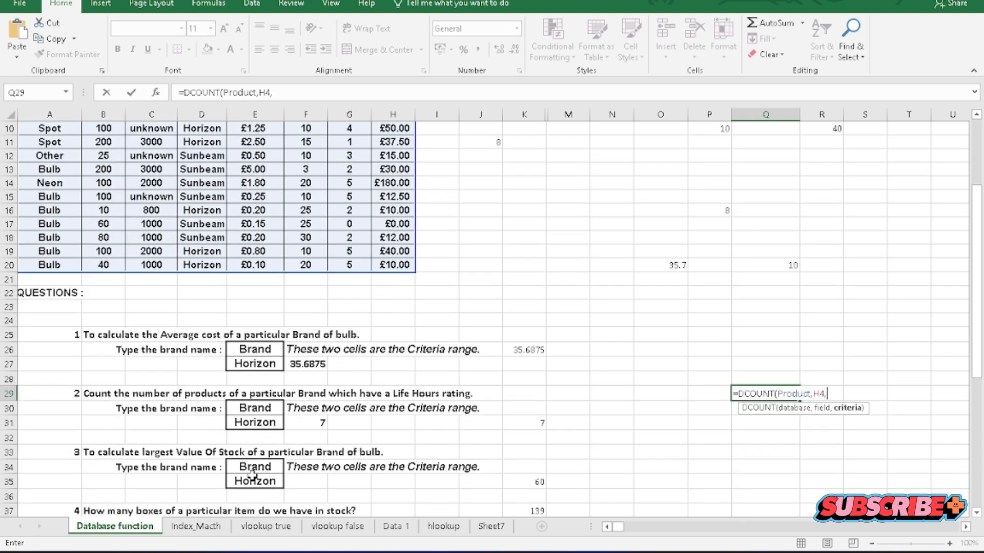
left_click_drag(252, 468, 255, 483)
key("Return")
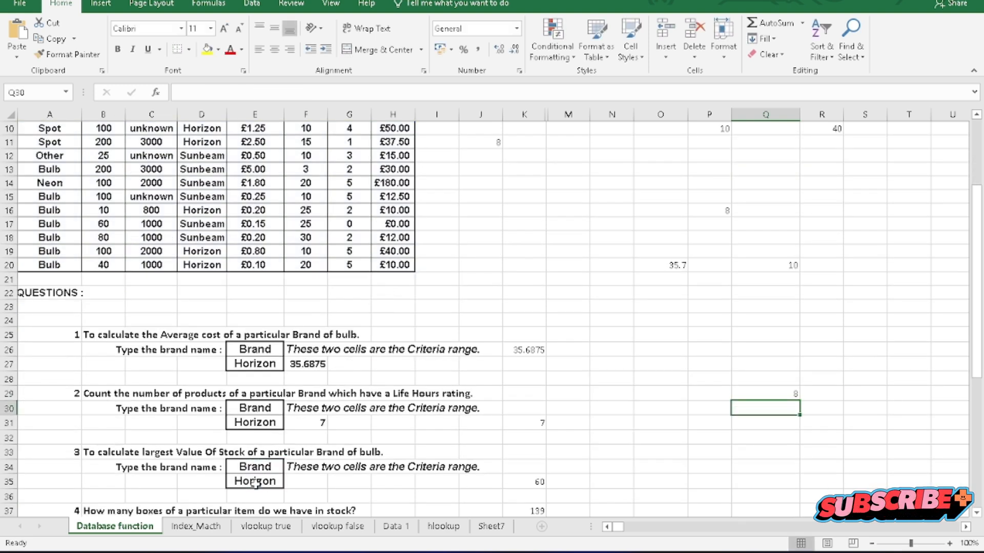
left_click(745, 392)
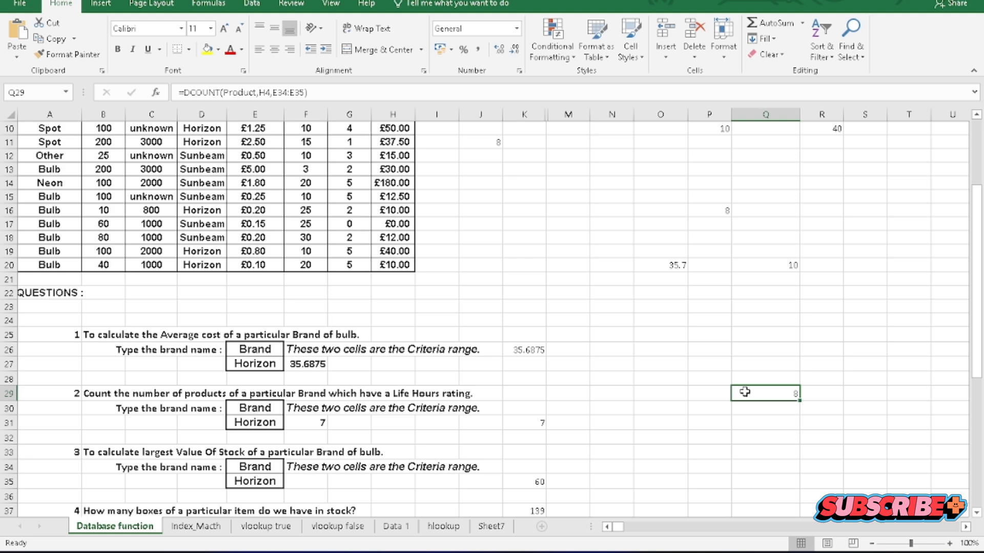
In O30, begin a DMAX formula for the largest Value Of Stock, using the table A4:H20 (Product) as the database.
scroll(298, 408, "down", 1)
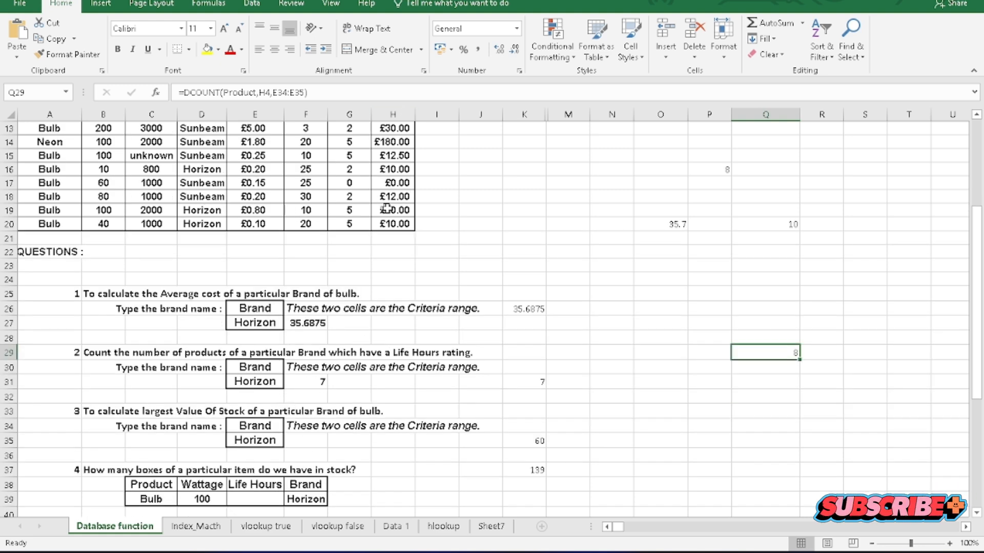
scroll(224, 445, "down", 1)
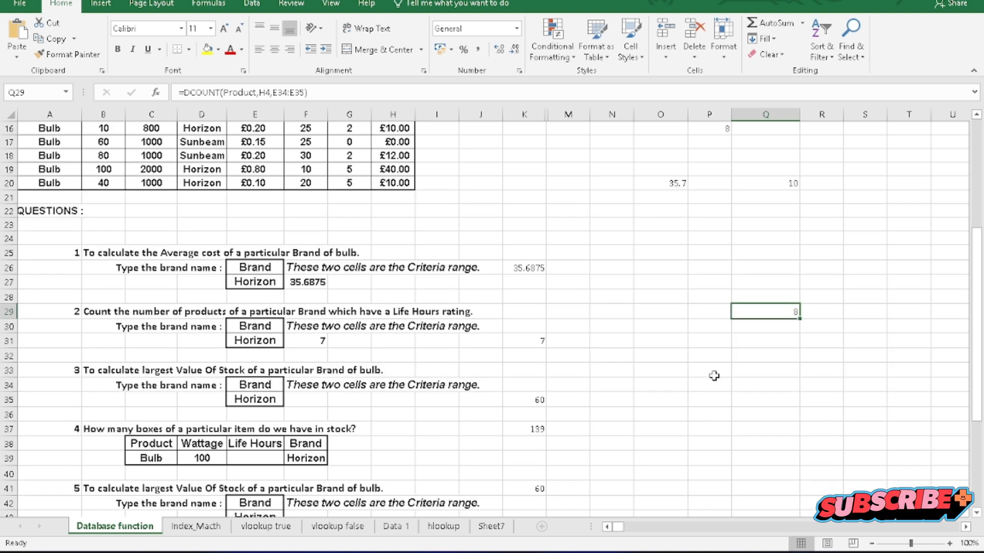
left_click(654, 330)
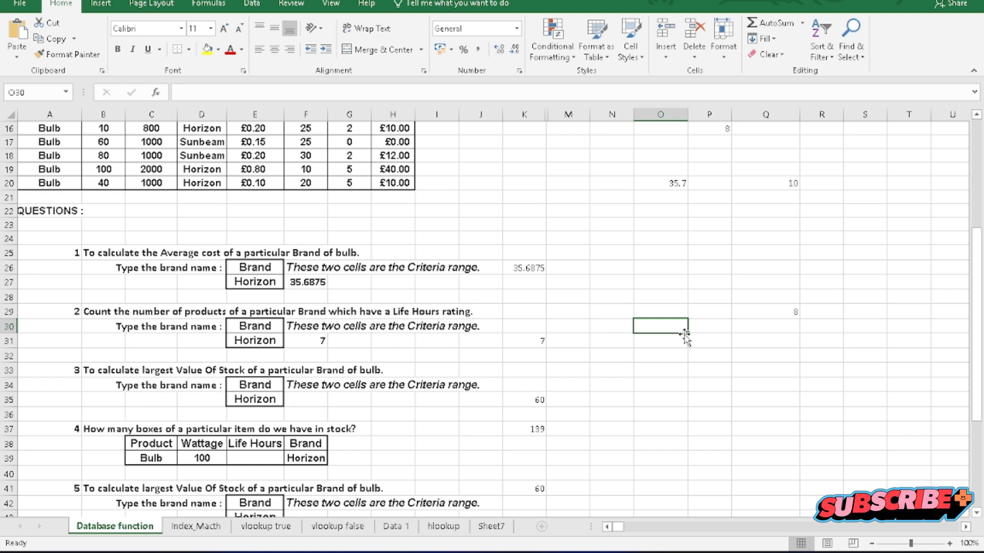
type("=ds")
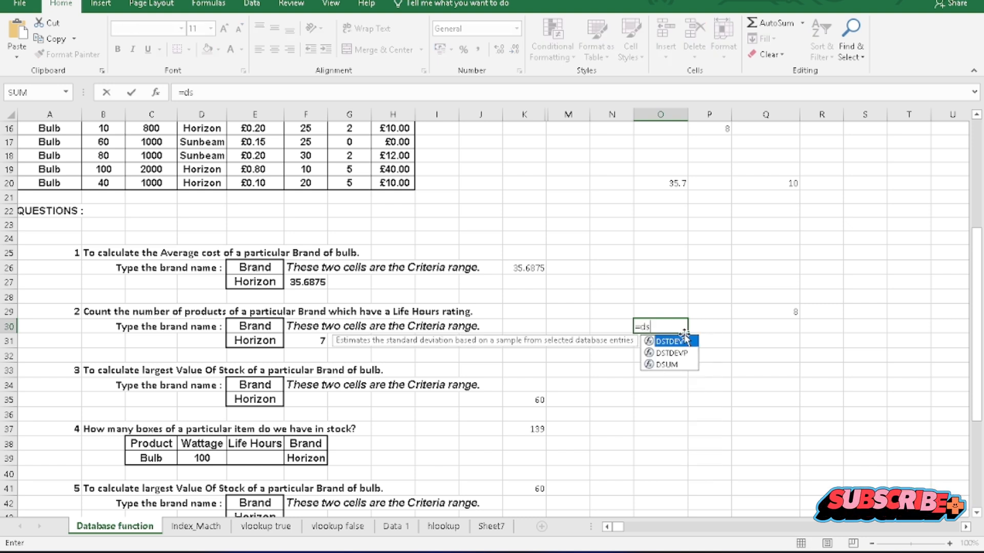
key("BackSpace")
type("max")
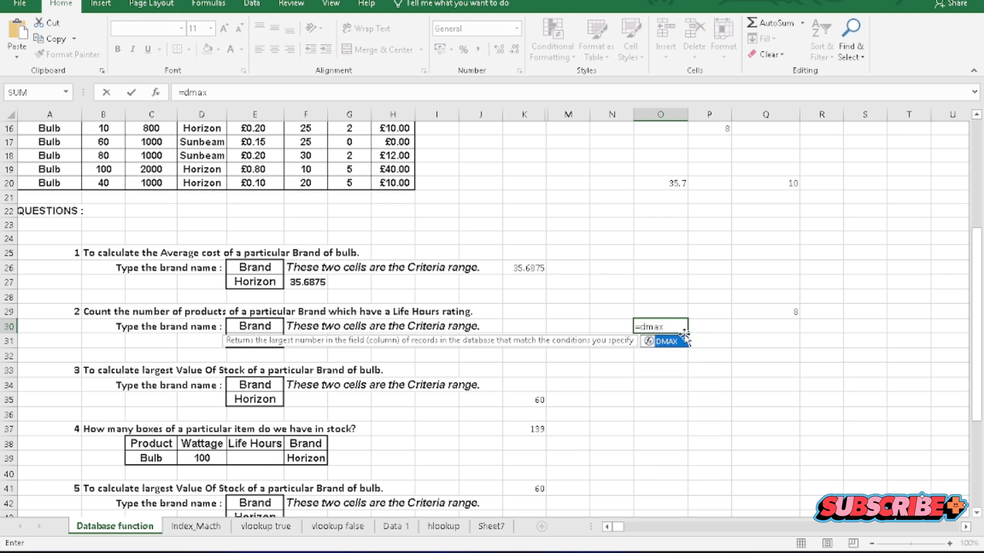
double_click(684, 339)
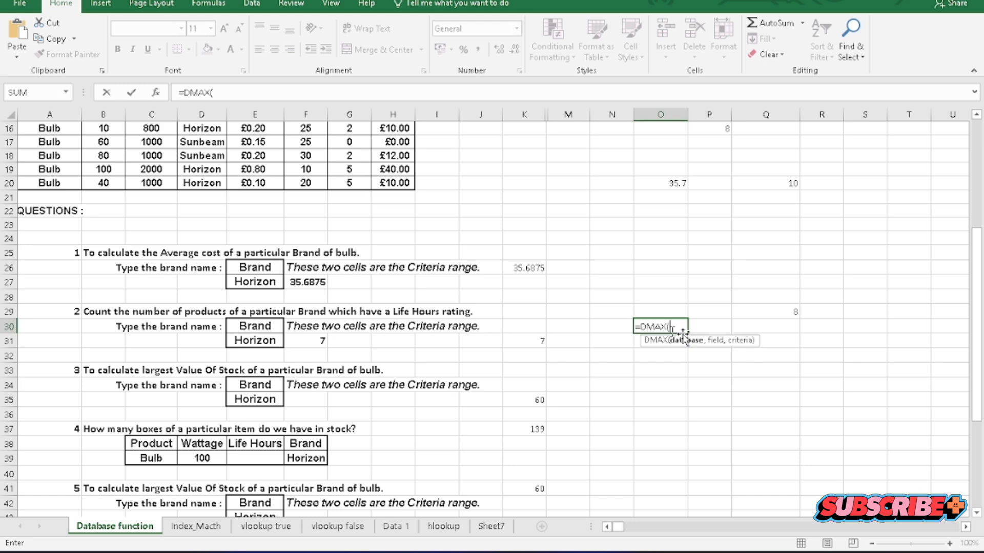
scroll(303, 346, "up", 2)
scroll(297, 344, "up", 2)
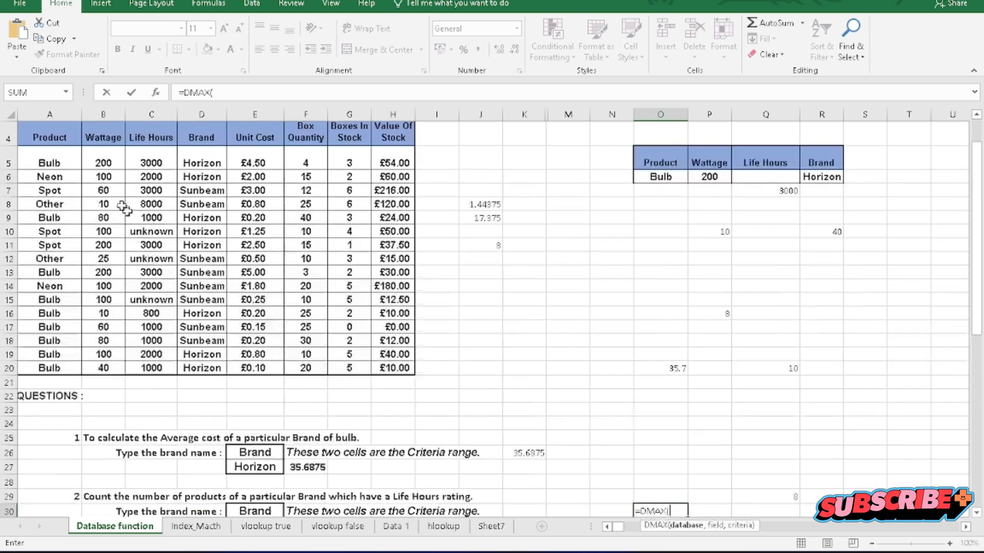
left_click_drag(54, 137, 381, 365)
type(",")
Complete the DMAX formula in O30 with the Value Of Stock header H4 as the field and the third question's brand criteria E34:E35.
scroll(389, 367, "down", 2)
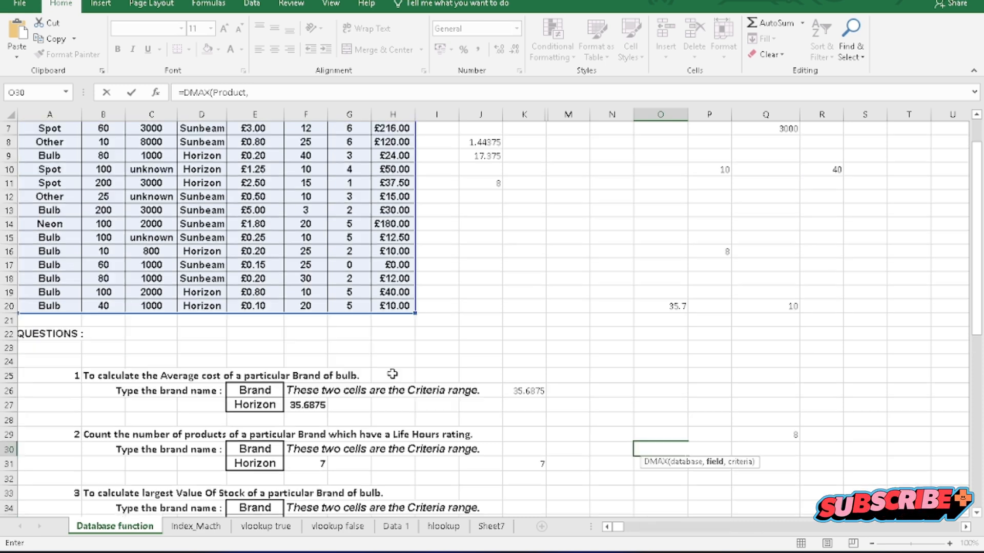
scroll(397, 372, "up", 2)
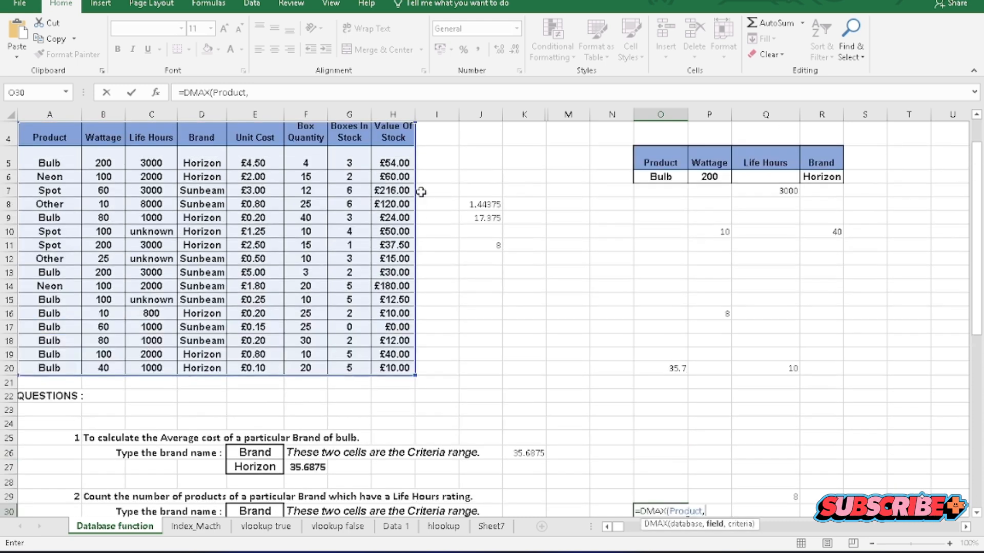
left_click(385, 137)
type(",")
scroll(457, 292, "down", 4)
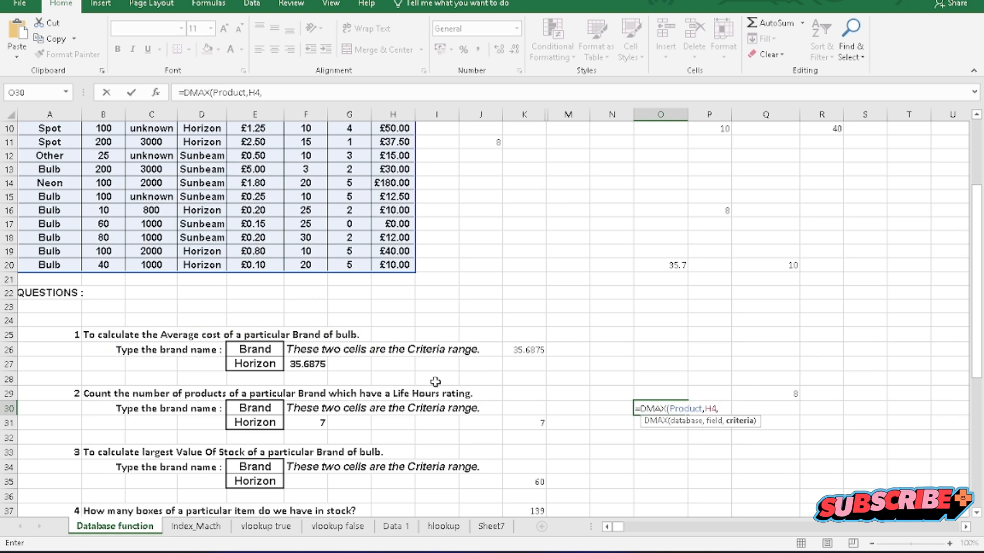
left_click_drag(258, 388, 262, 399)
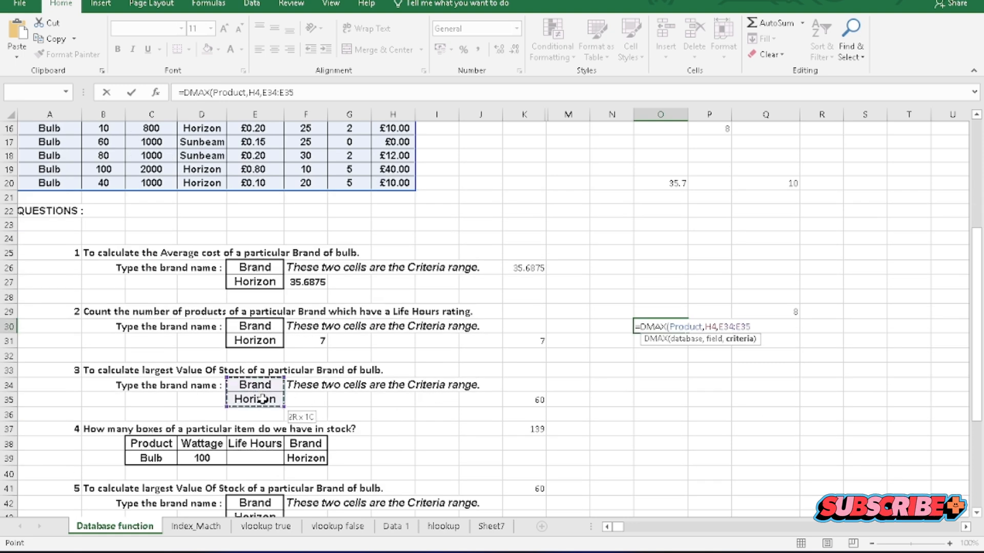
key("Return")
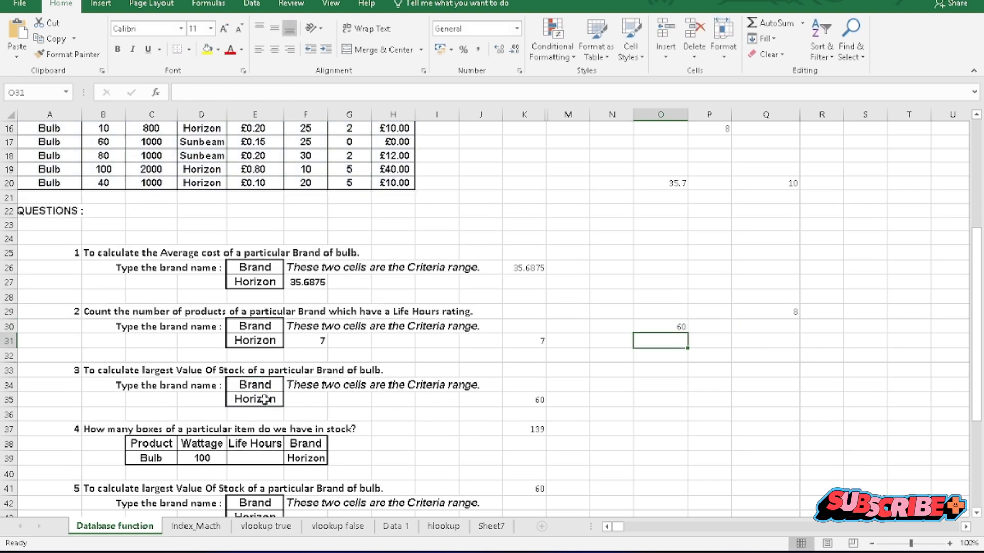
left_click(656, 328)
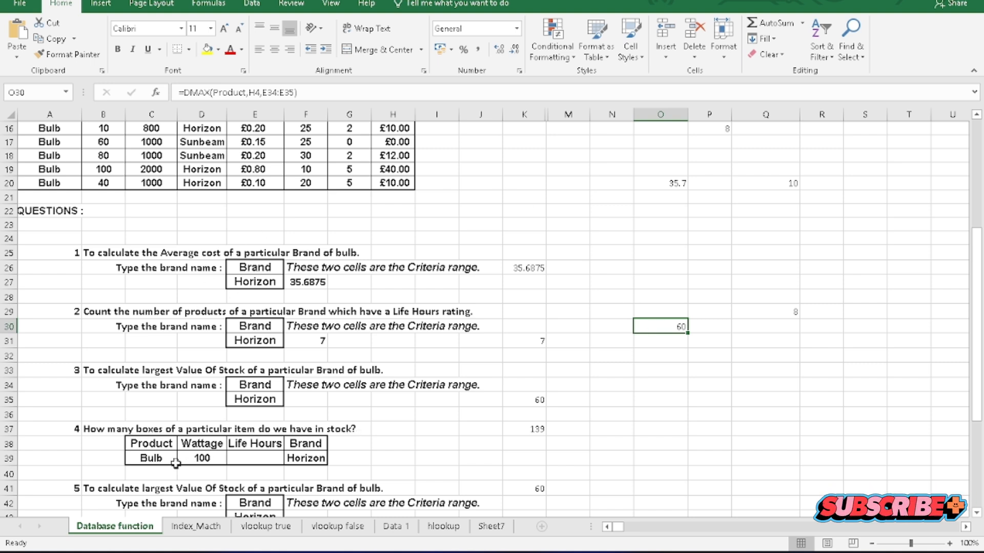
Examine the fourth question's criteria table in C38:F39, covering Product, Wattage, Brand and the Life Hours cell.
left_click_drag(165, 443, 193, 459)
left_click(191, 449)
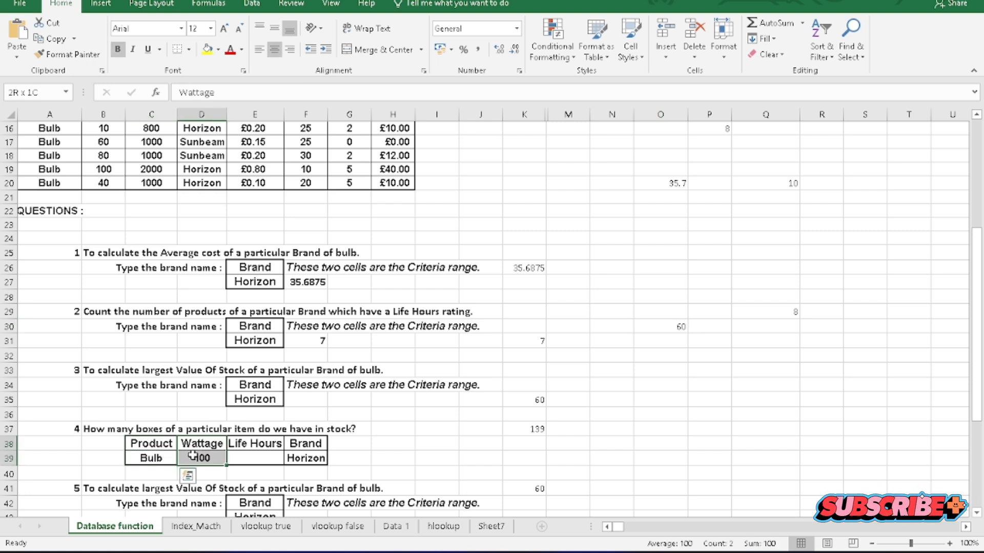
left_click(306, 444)
left_click_drag(305, 444, 303, 460)
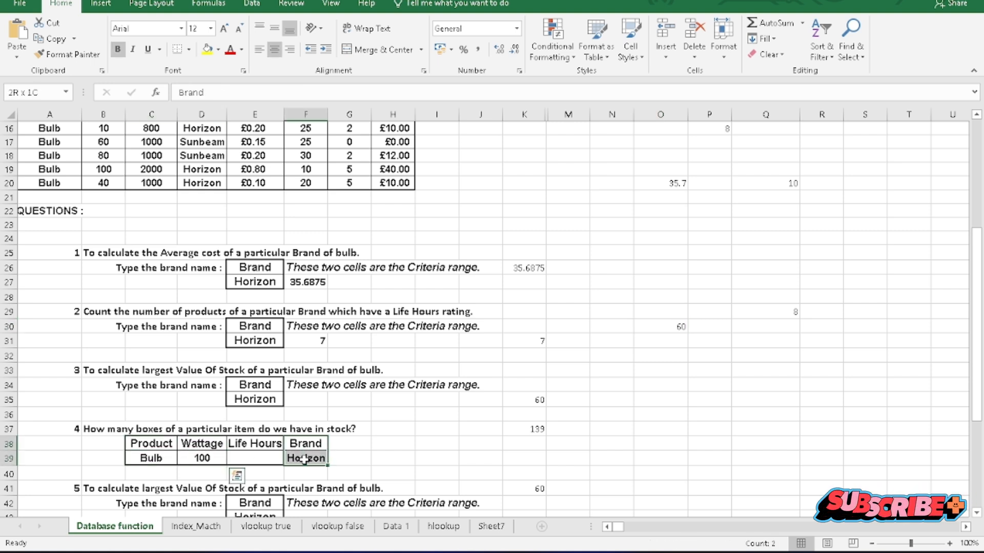
left_click(246, 459)
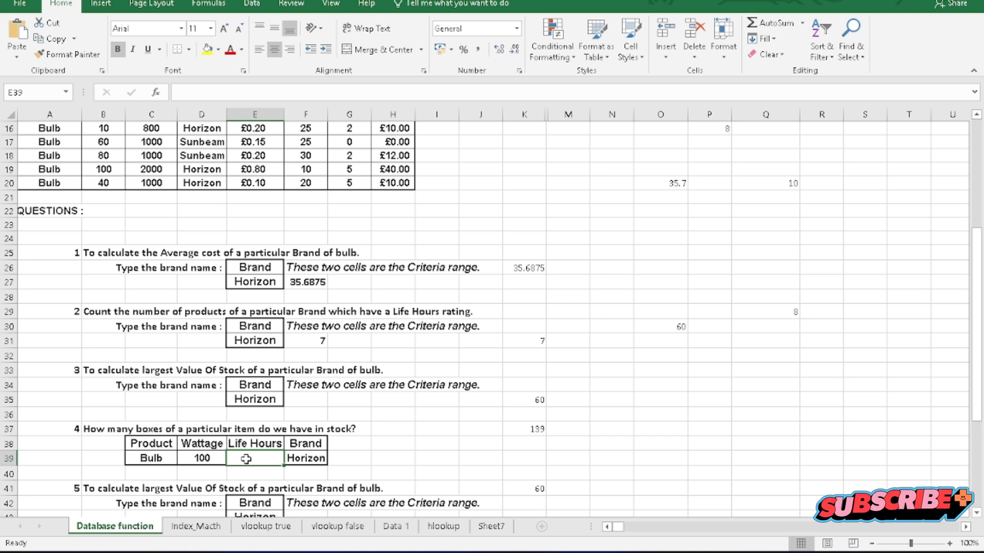
In P38, begin a DGET formula for the fourth question, using the table A4:H20 (Product) as the database.
left_click(698, 450)
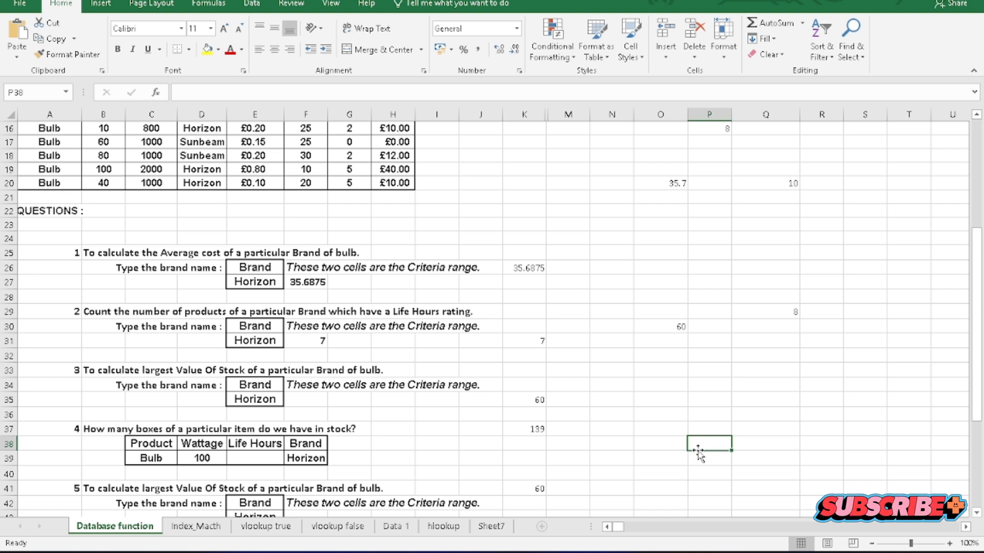
type("=")
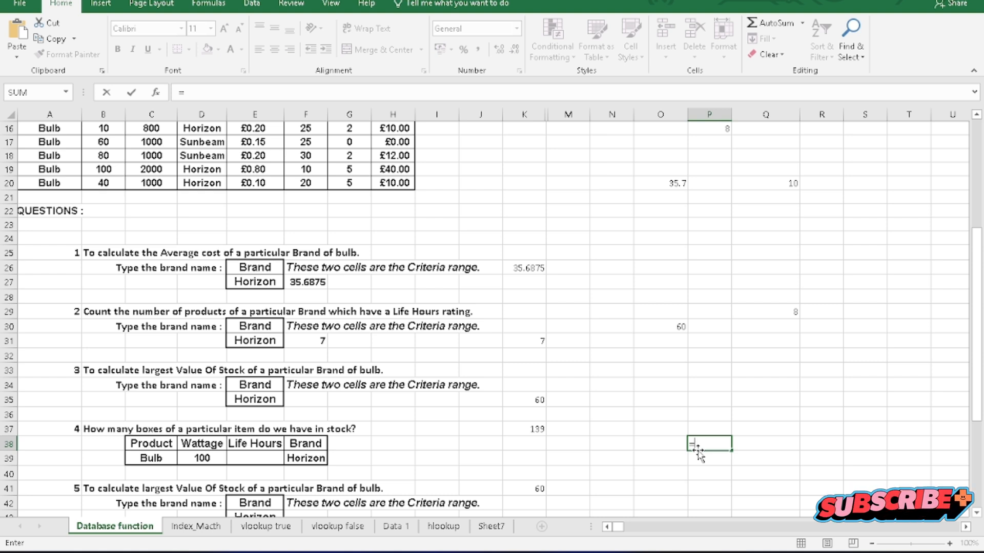
type("dg")
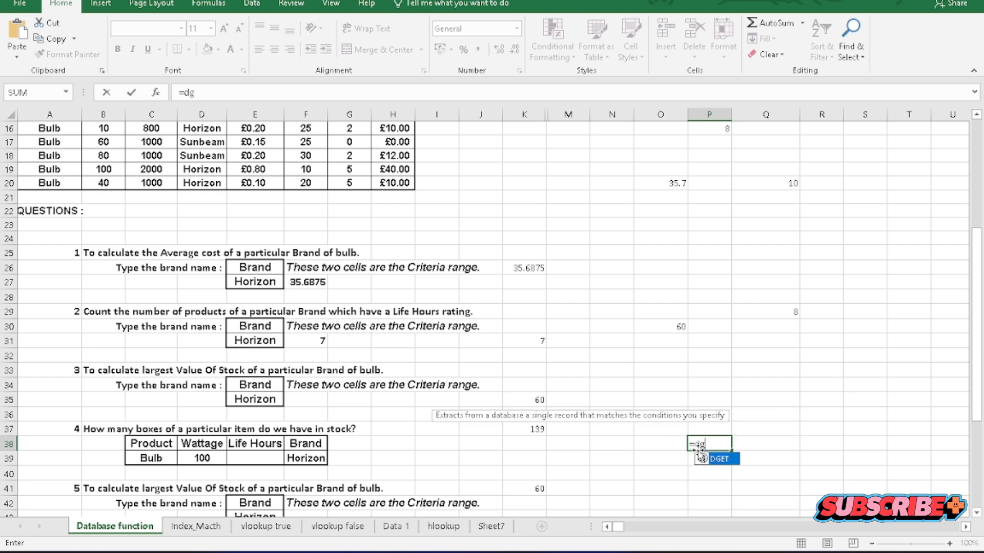
type("et")
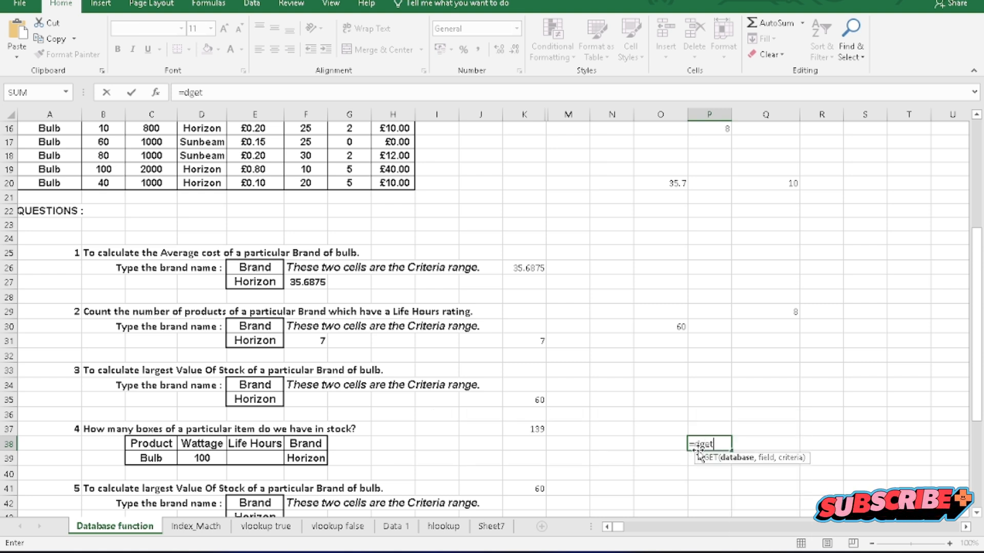
double_click(700, 458)
scroll(189, 258, "up", 2)
scroll(188, 258, "up", 3)
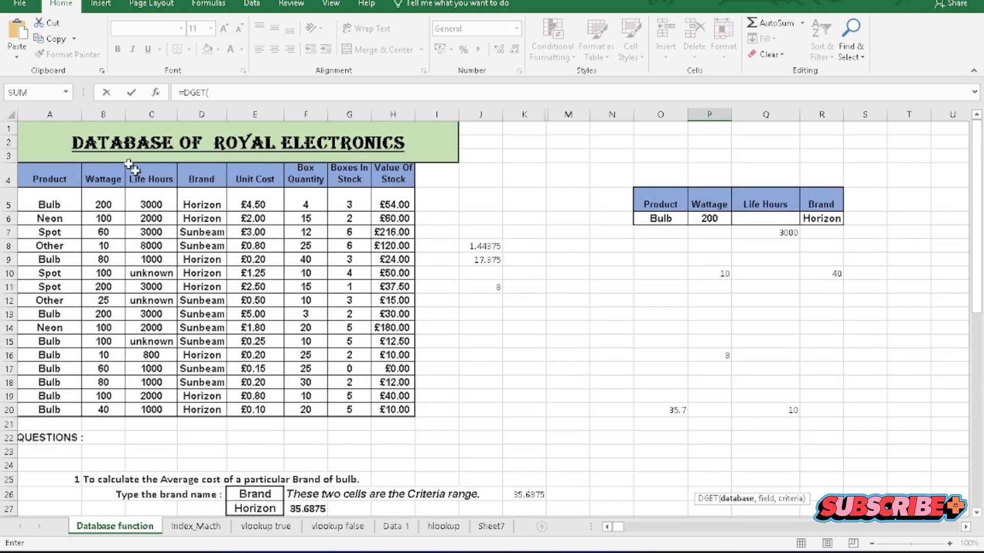
left_click_drag(41, 176, 392, 409)
type(",")
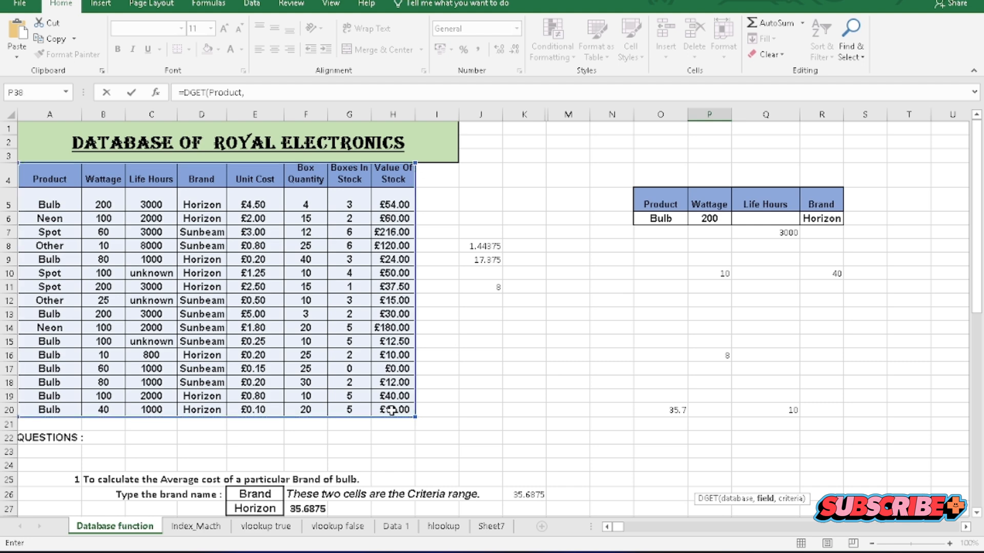
Complete the DGET formula in P38 with the Life Hours header C4 as the field and C38:F39 as the criteria.
scroll(549, 435, "down", 4)
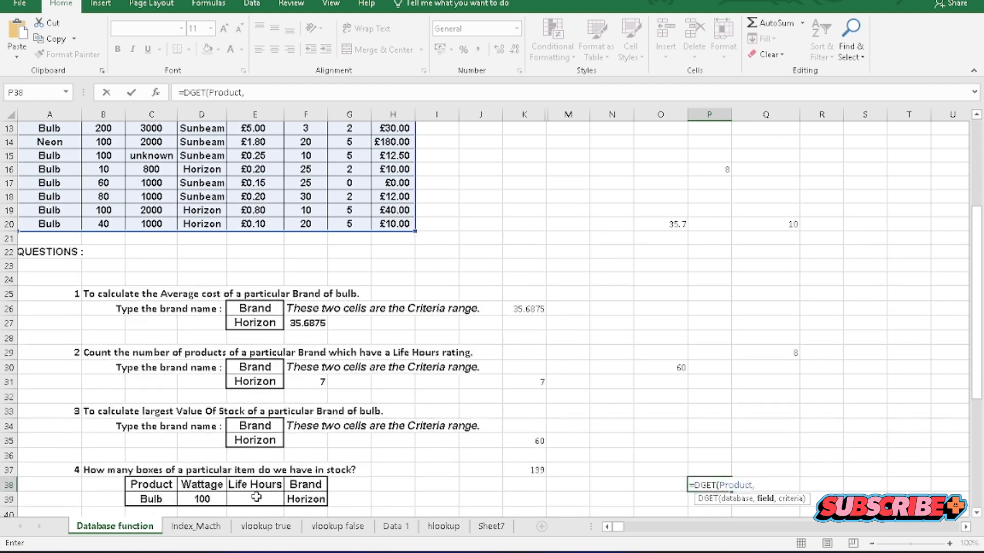
scroll(202, 386, "up", 4)
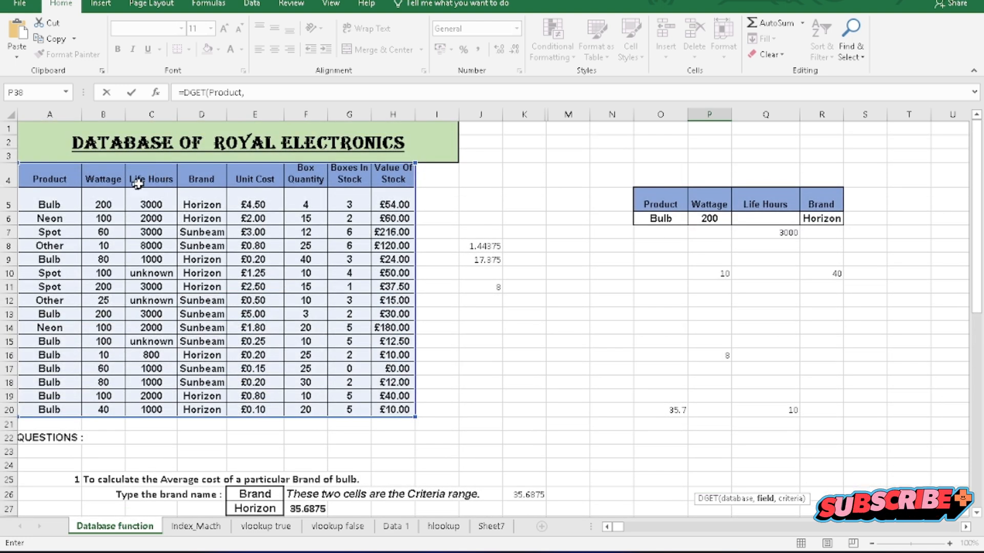
left_click(144, 178)
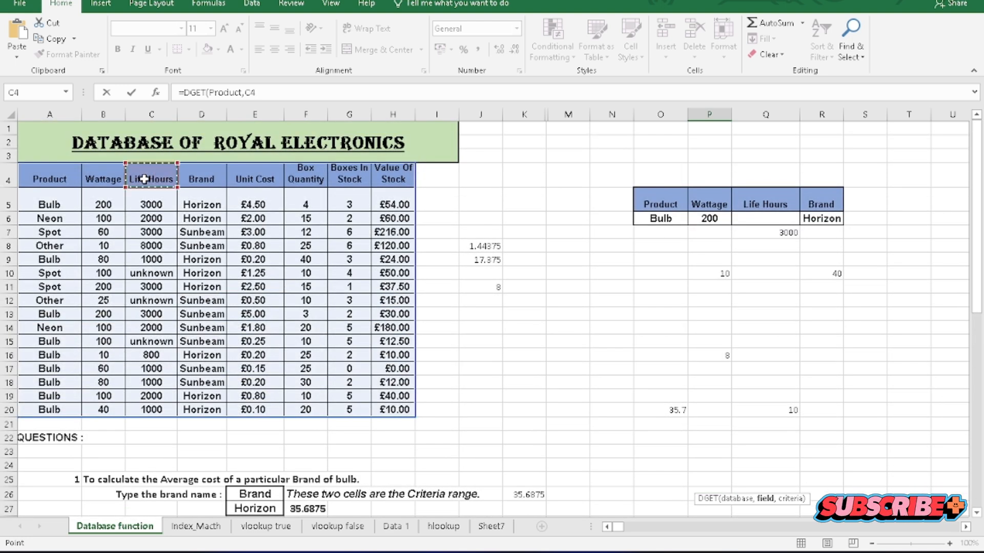
type(",")
scroll(164, 231, "down", 6)
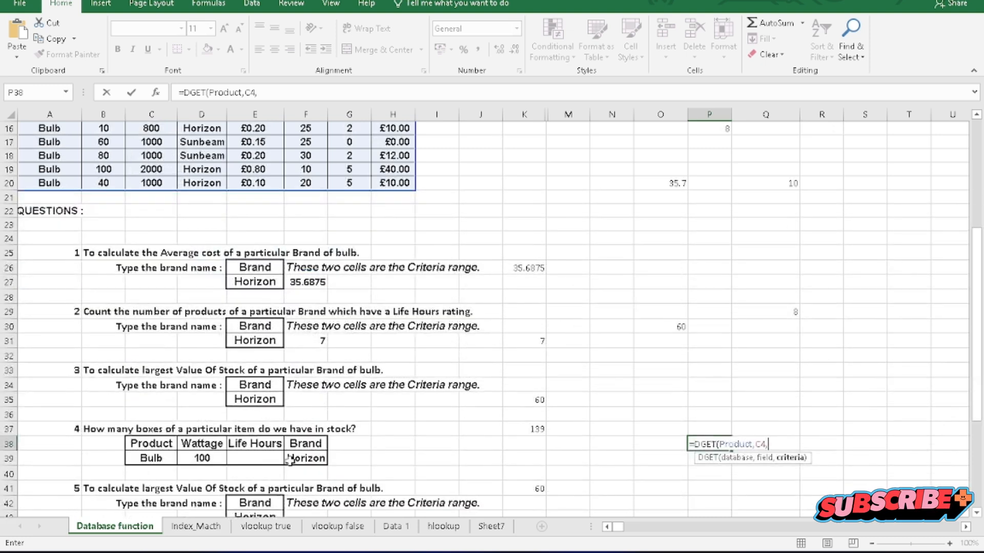
left_click_drag(149, 405, 319, 423)
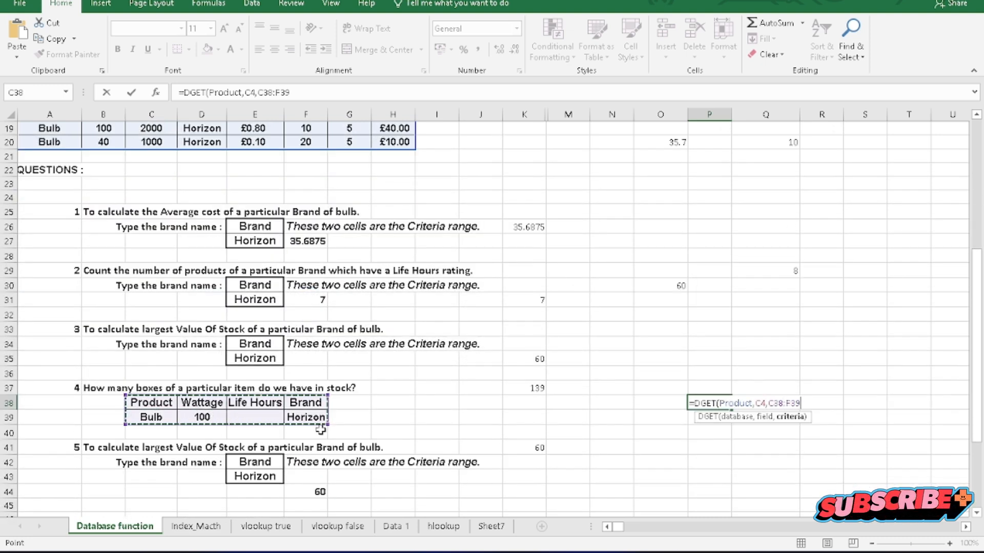
type(")")
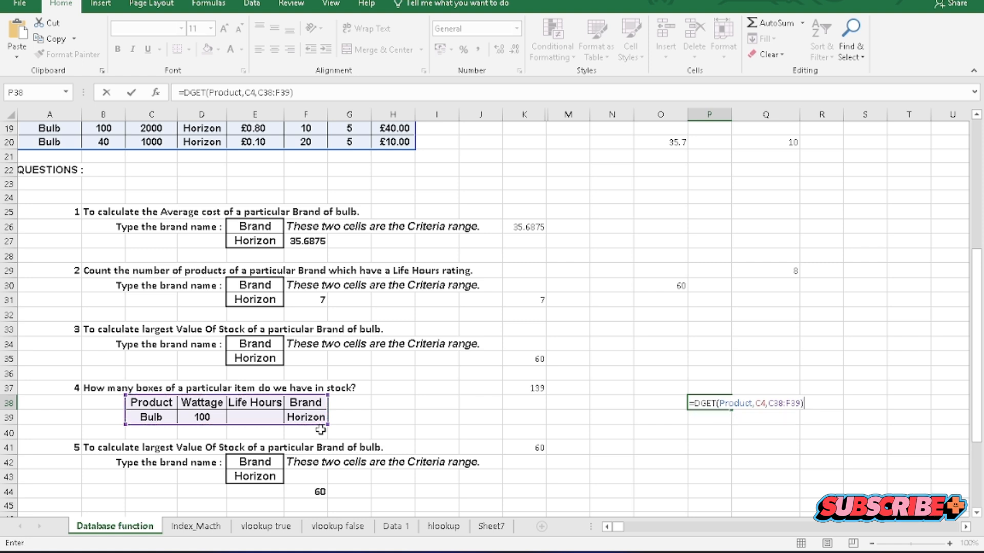
key("Return")
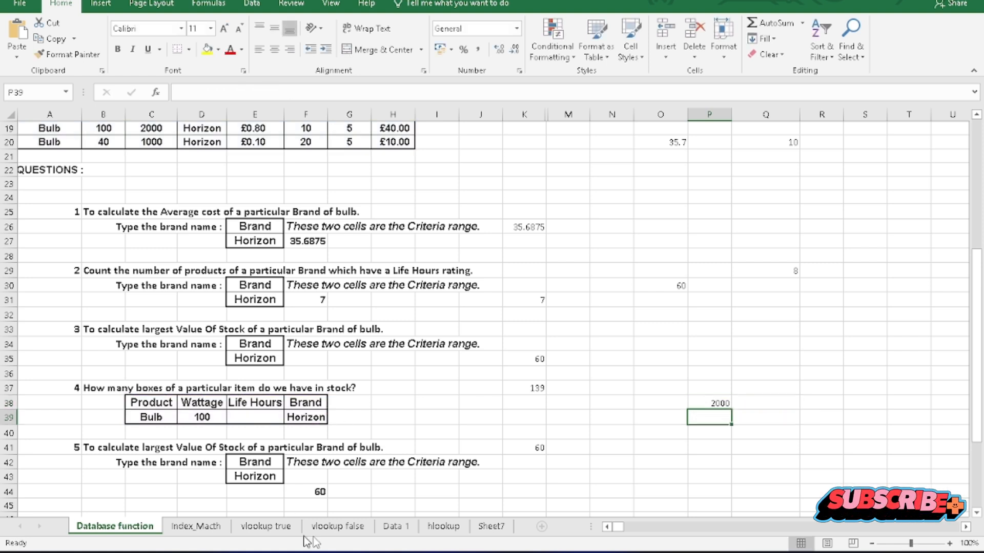
Check the DGET result in P38 against the Life Hours entry of the 100-watt Horizon bulb in the product table.
left_click(711, 403)
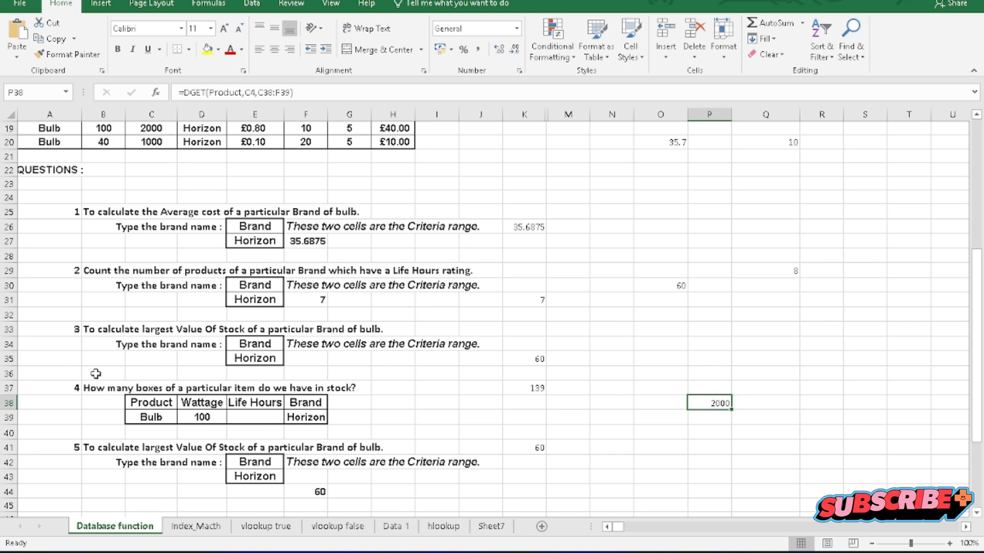
scroll(42, 215, "up", 5)
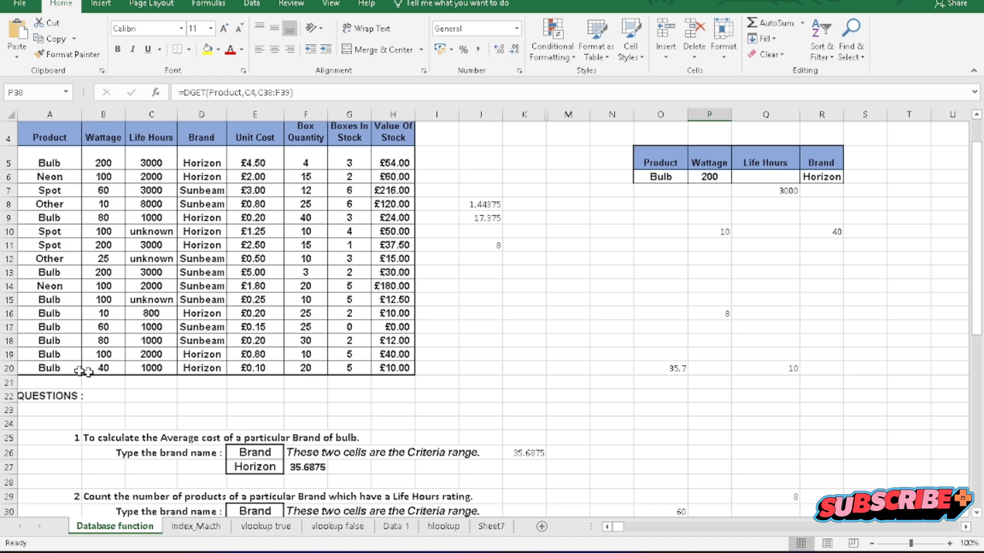
scroll(59, 378, "down", 5)
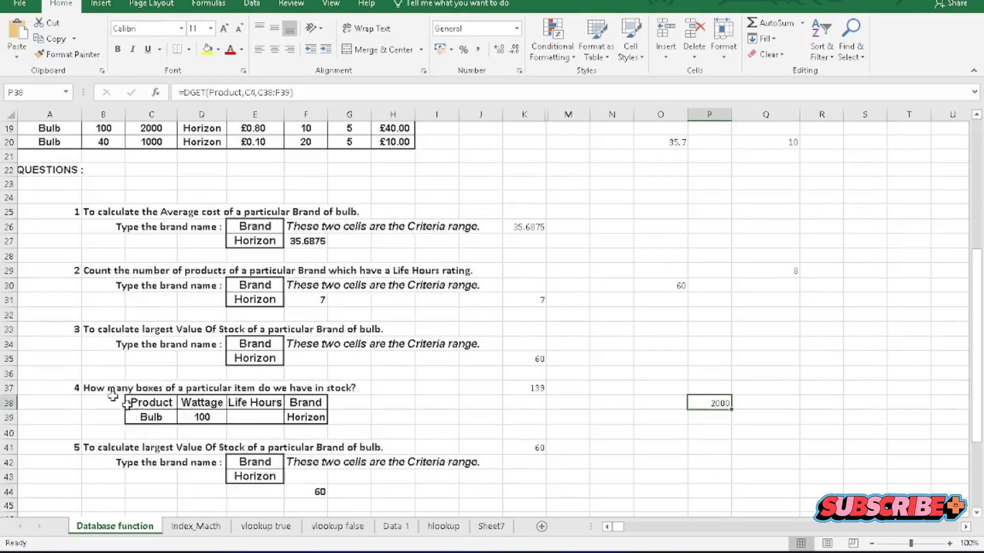
scroll(191, 431, "up", 6)
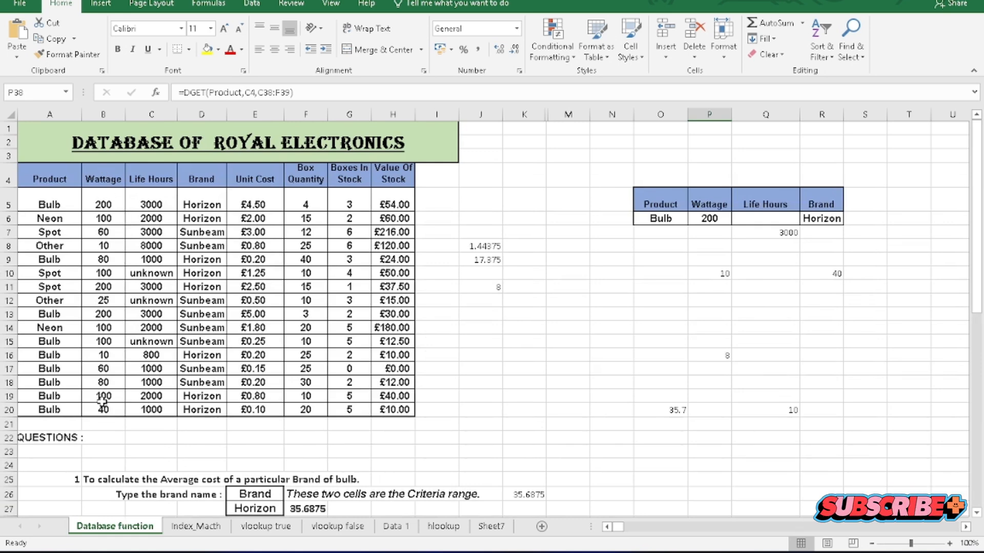
left_click(146, 400)
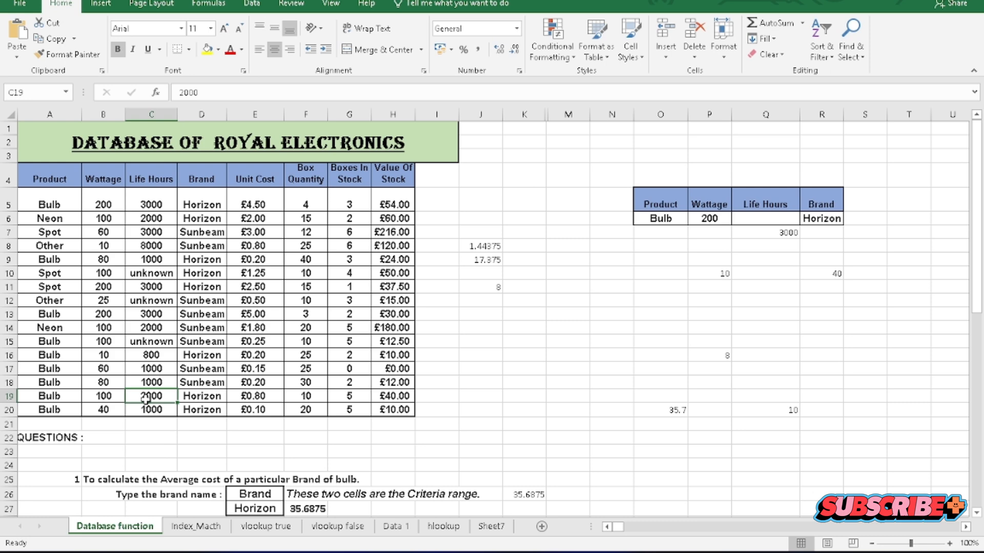
scroll(207, 400, "down", 6)
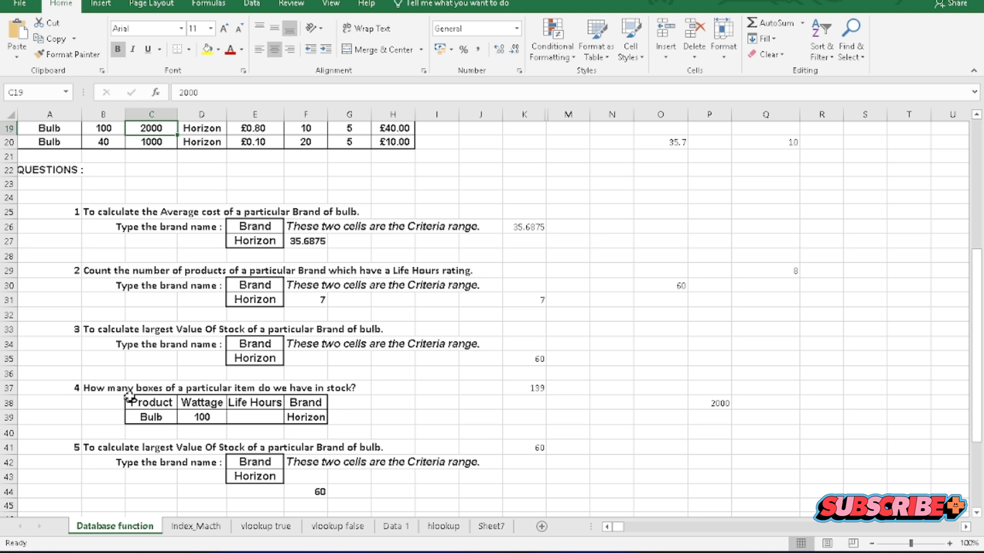
left_click(701, 404)
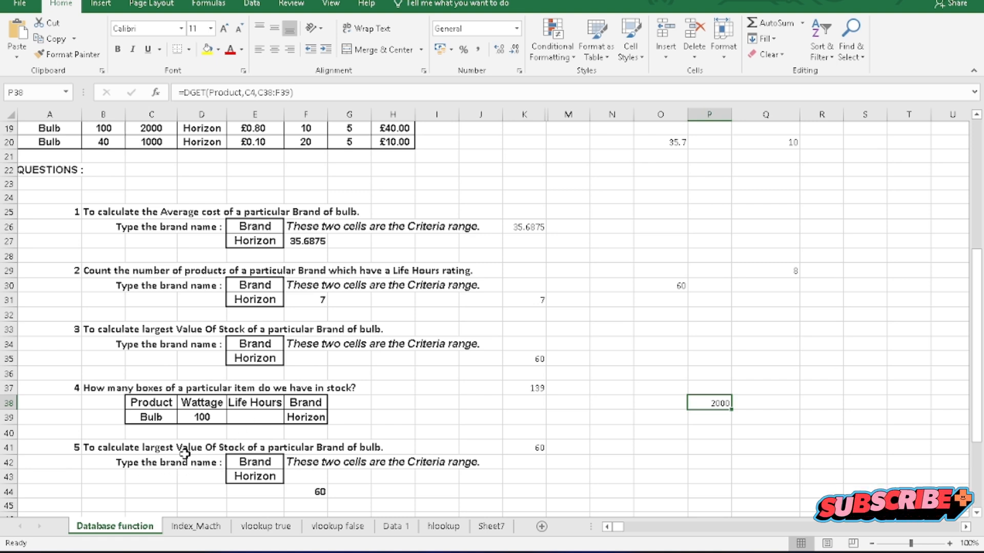
In P42, begin a DSUM formula for the total Value Of Stock, using the table A4:H20 (Product) as the database.
scroll(181, 457, "down", 2)
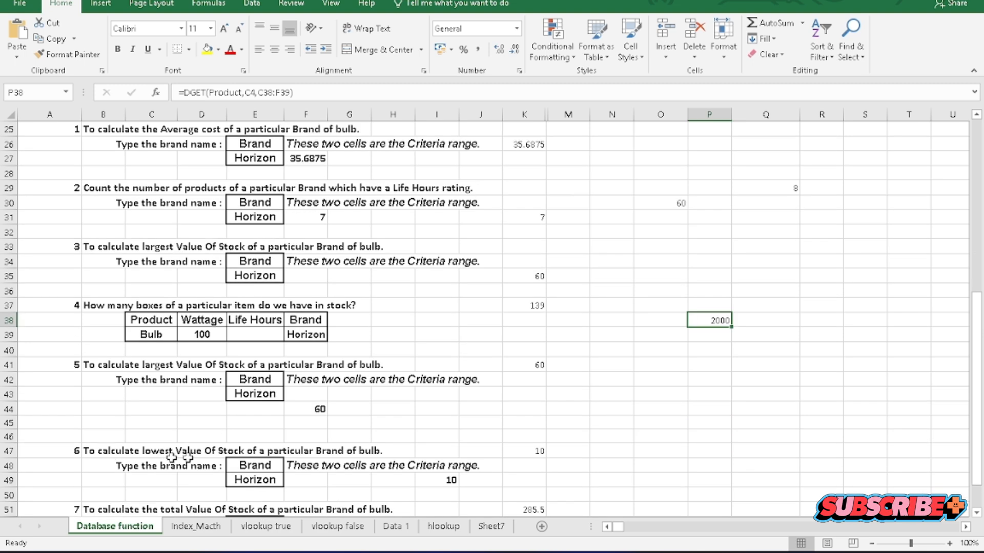
left_click(715, 379)
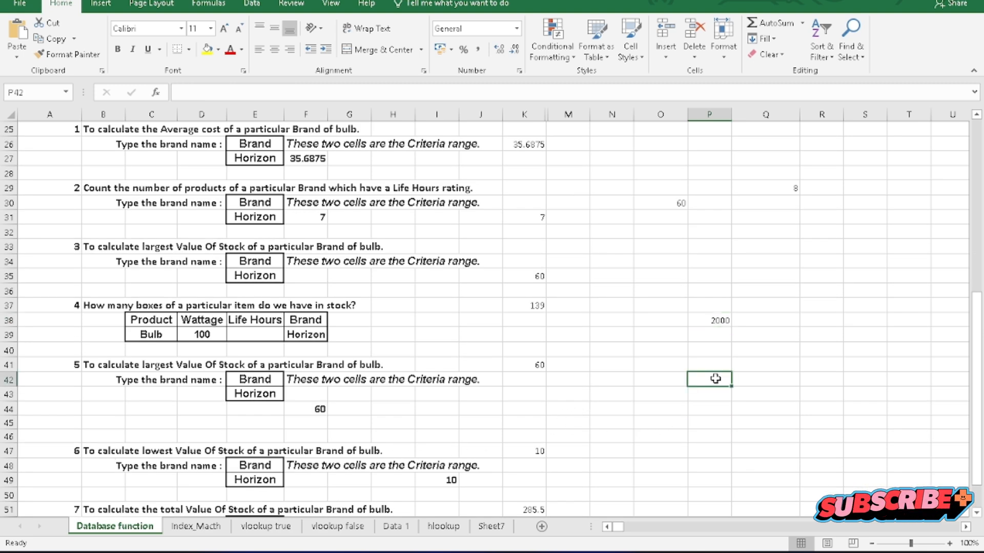
type("=dsum")
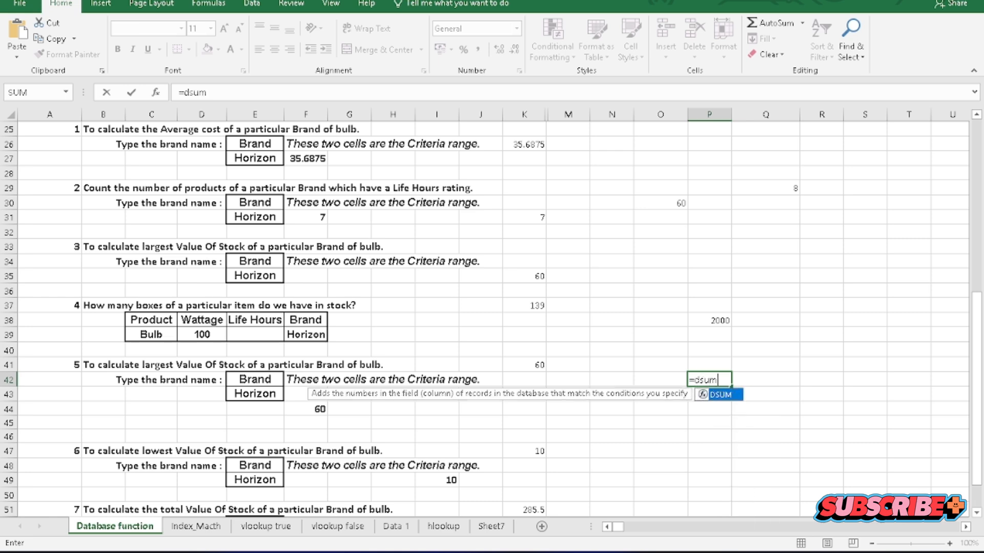
key("Tab")
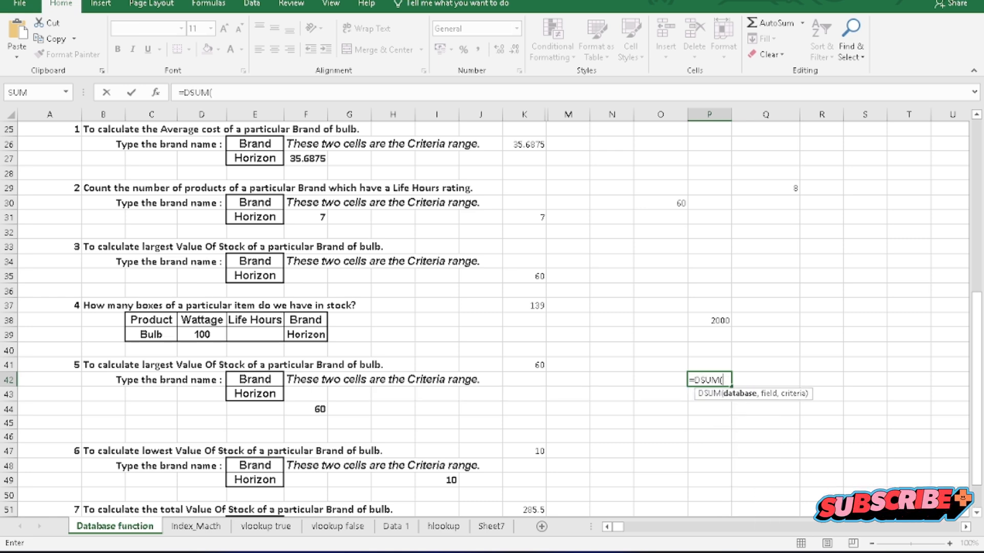
scroll(713, 440, "up", 8)
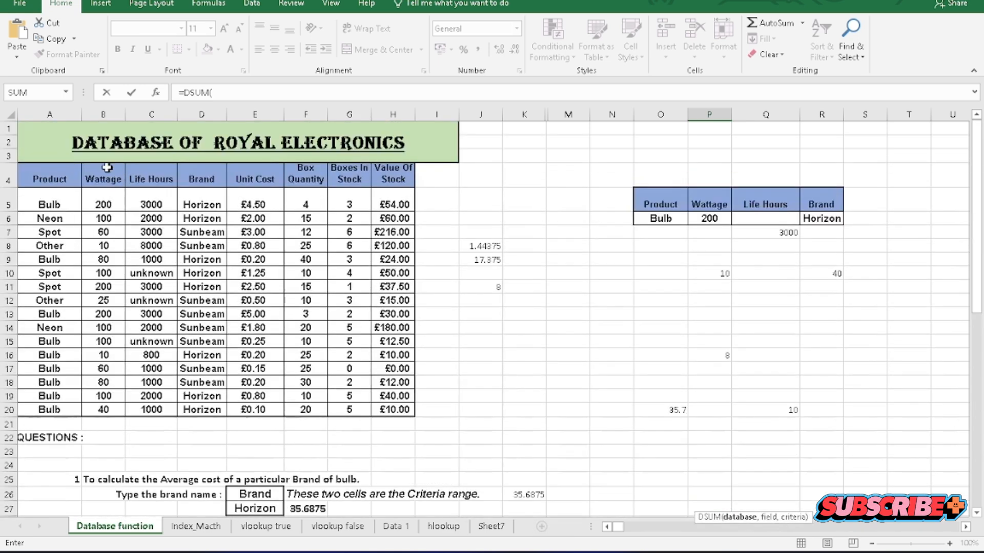
left_click_drag(40, 183, 383, 408)
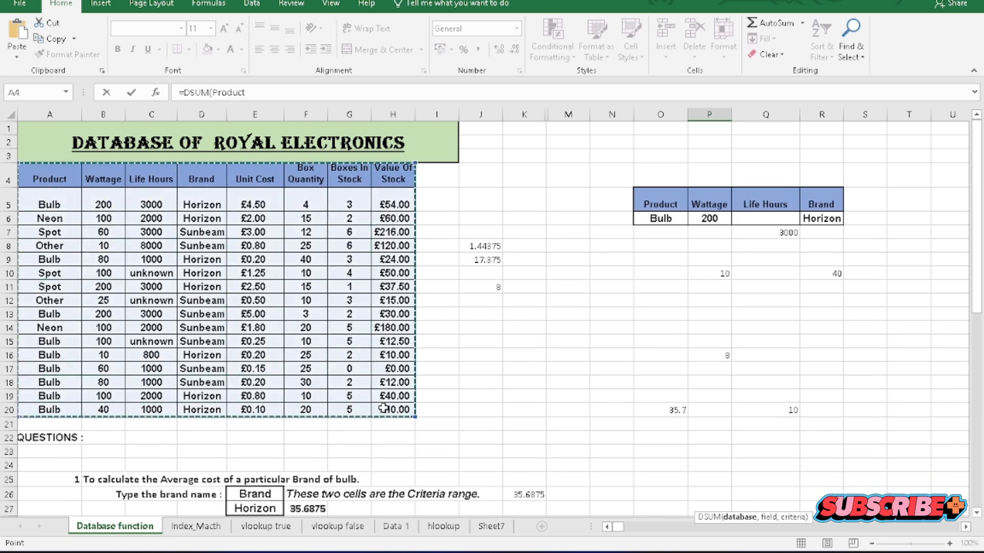
type(",")
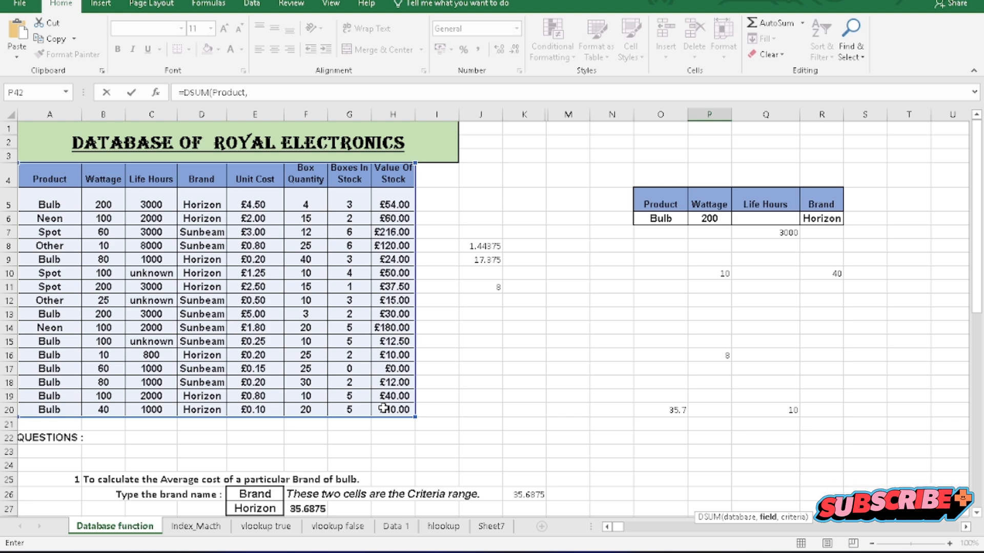
Complete the DSUM formula in P42 with the Value Of Stock header H4 as the field and the seventh question's brand criteria E52:E53.
left_click(393, 182)
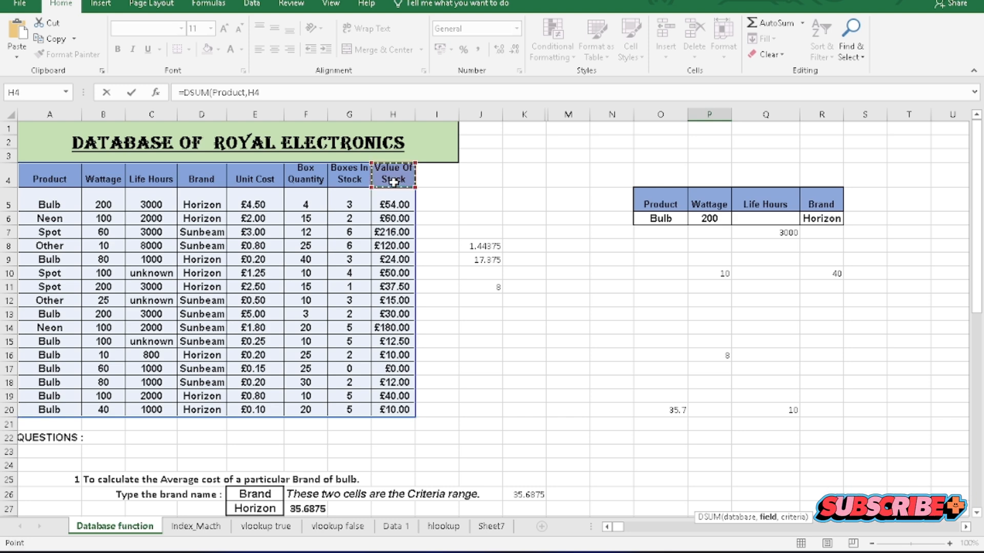
scroll(357, 395, "down", 9)
type(",")
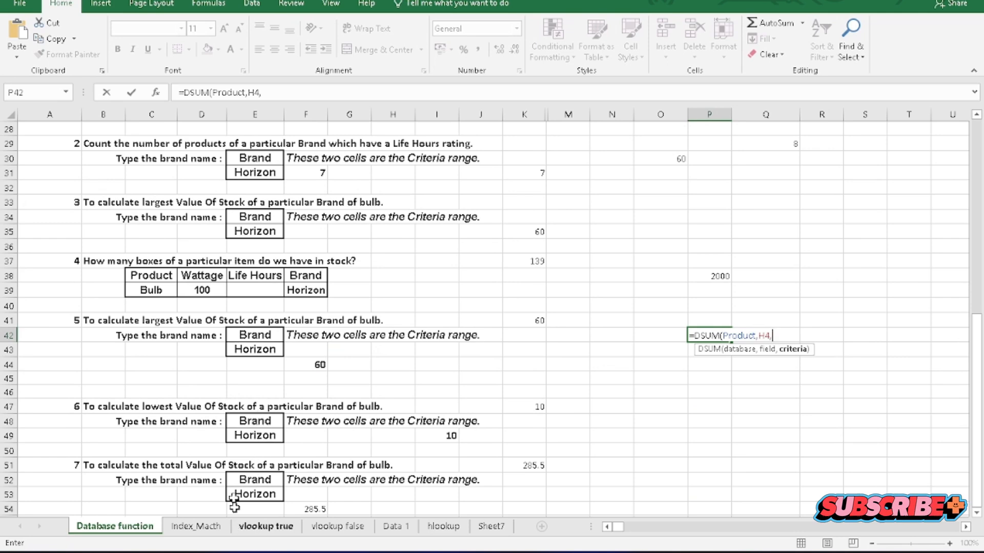
scroll(234, 506, "down", 2)
left_click_drag(254, 394, 260, 404)
type(")")
key("Return")
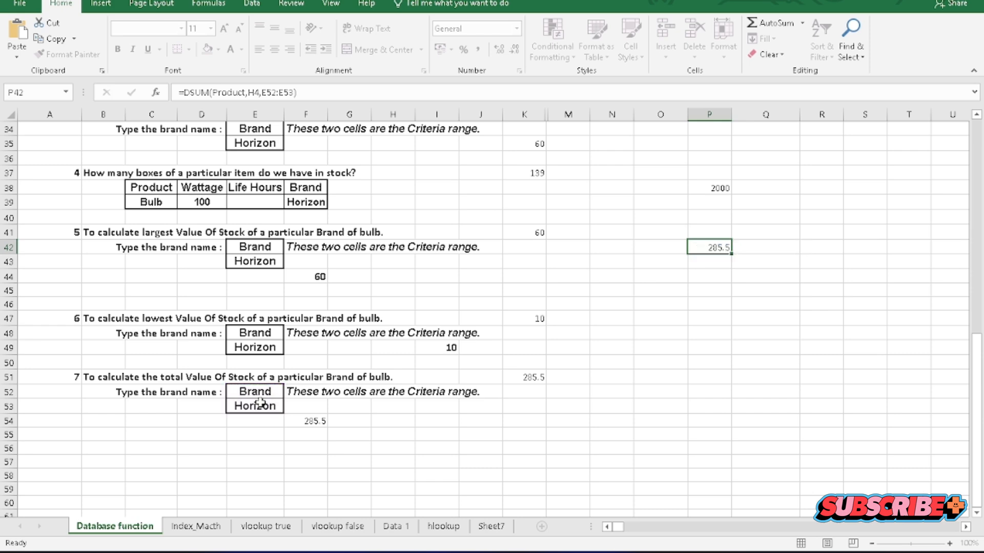
left_click(696, 245)
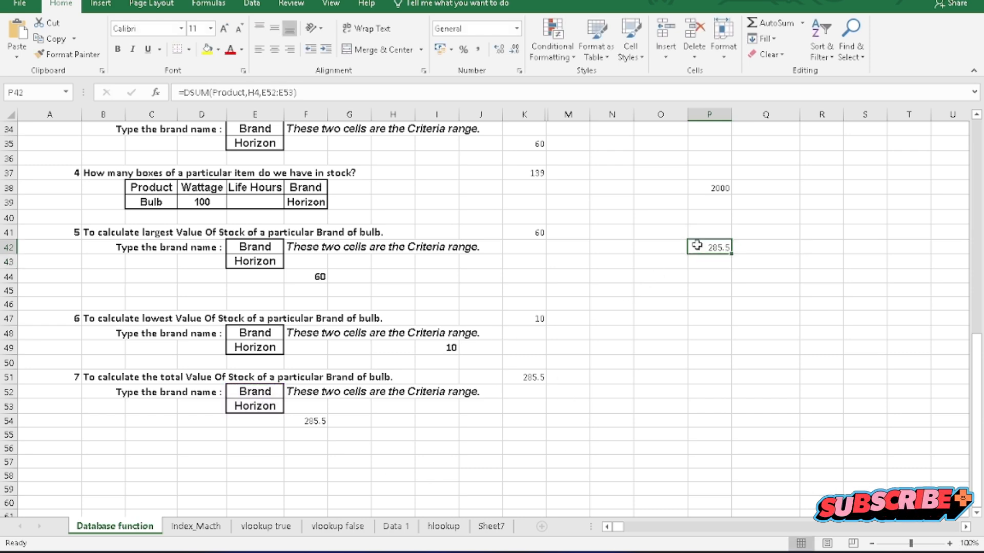
scroll(371, 415, "up", 6)
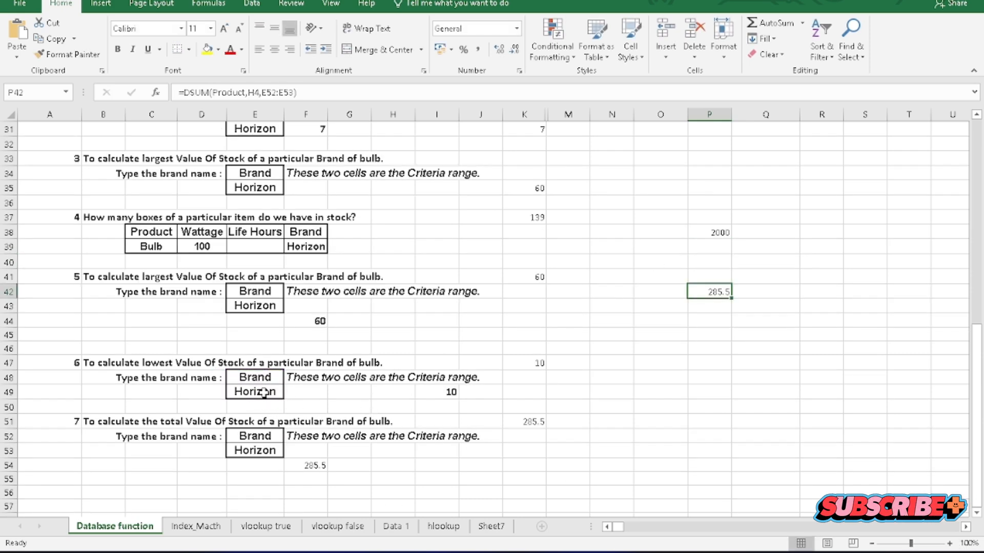
scroll(204, 198, "up", 1)
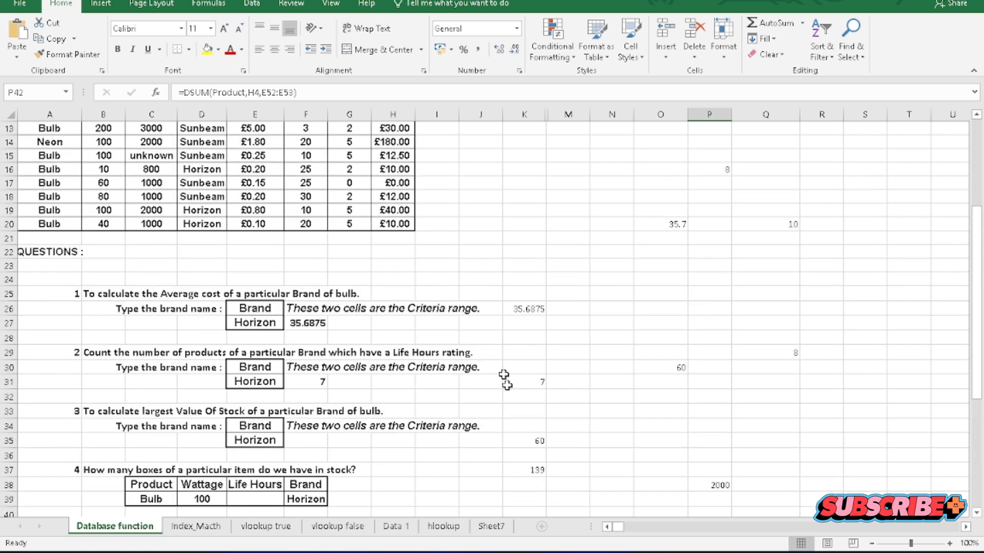
scroll(500, 385, "up", 4)
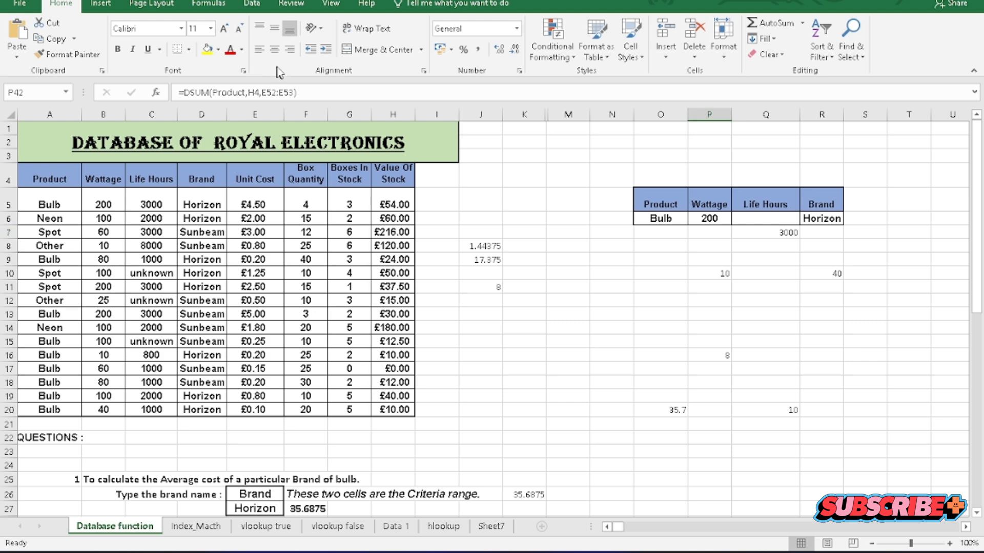
left_click(778, 216)
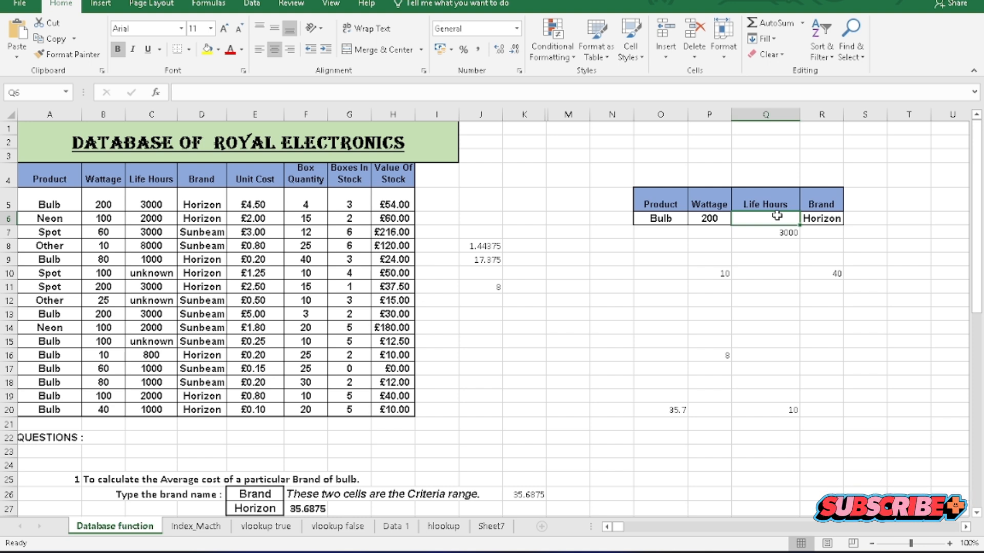
Define the name data_d for the whole product table A4:H20, including its header row.
left_click(570, 354)
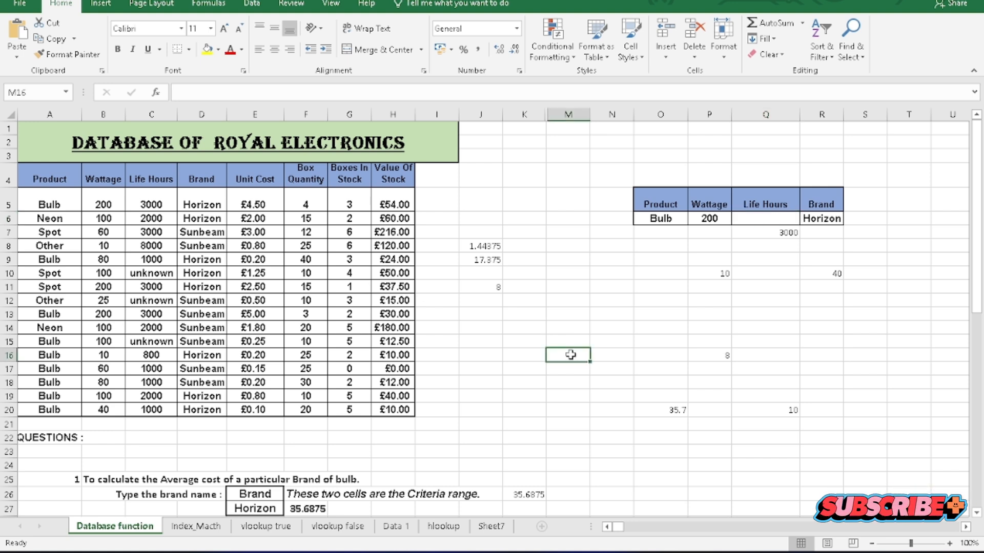
left_click(668, 410)
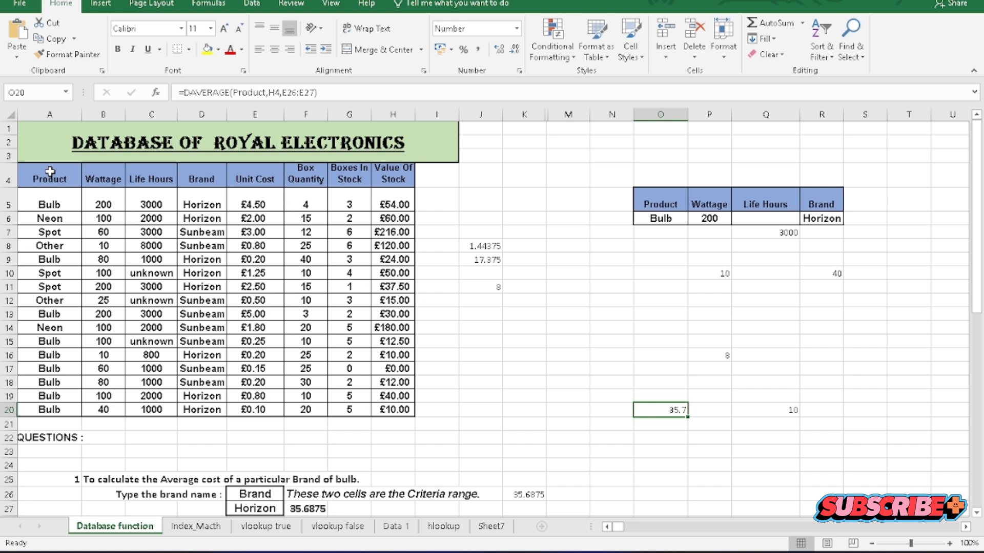
left_click_drag(50, 172, 375, 404)
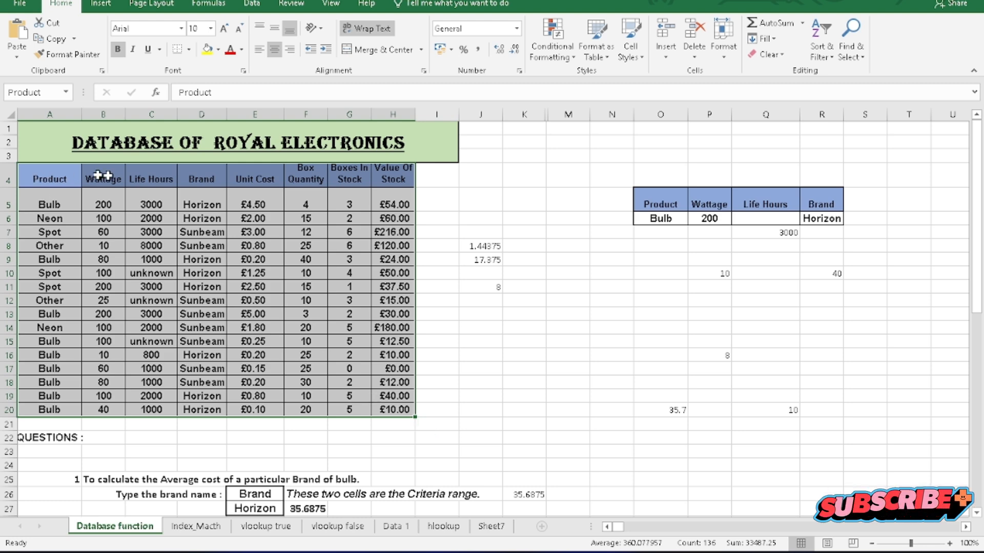
left_click(209, 4)
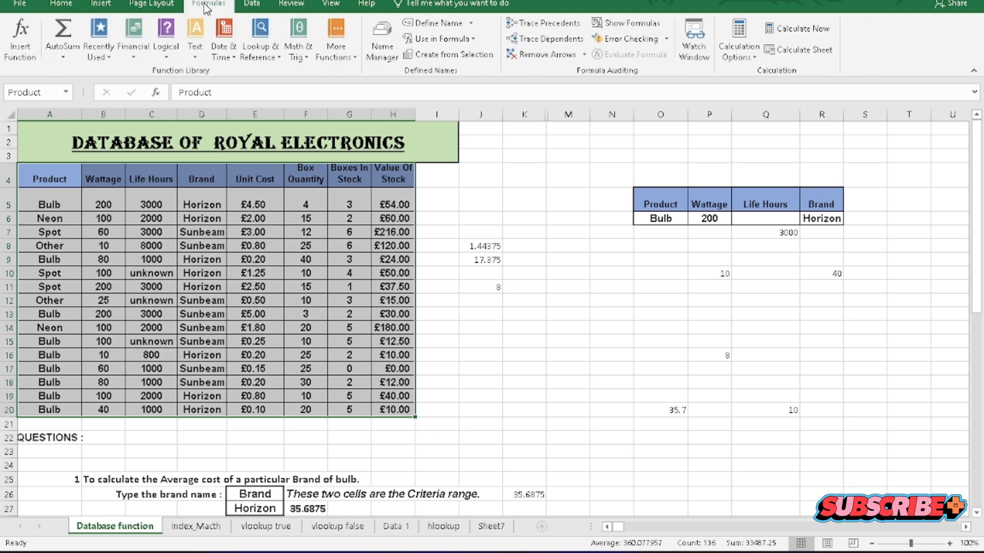
left_click(442, 24)
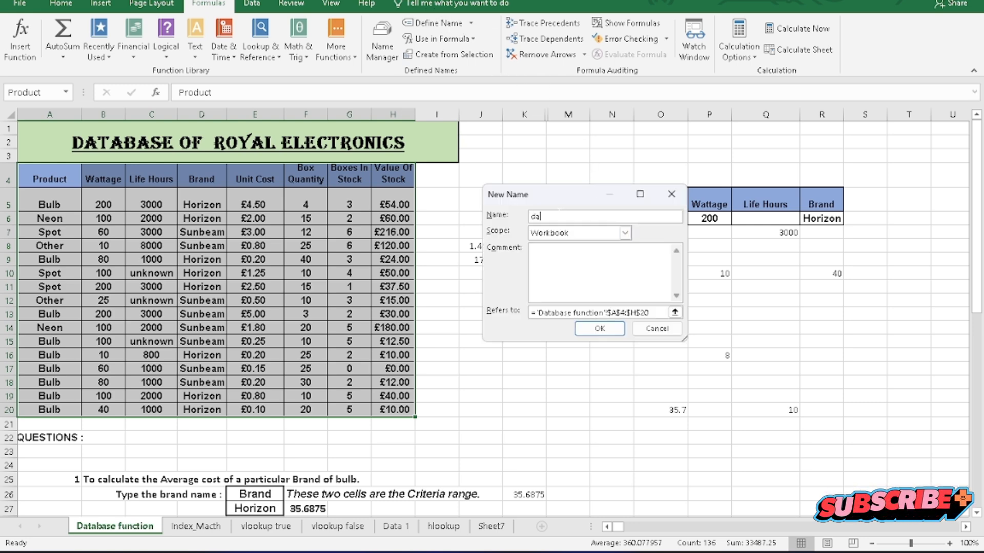
left_click(600, 328)
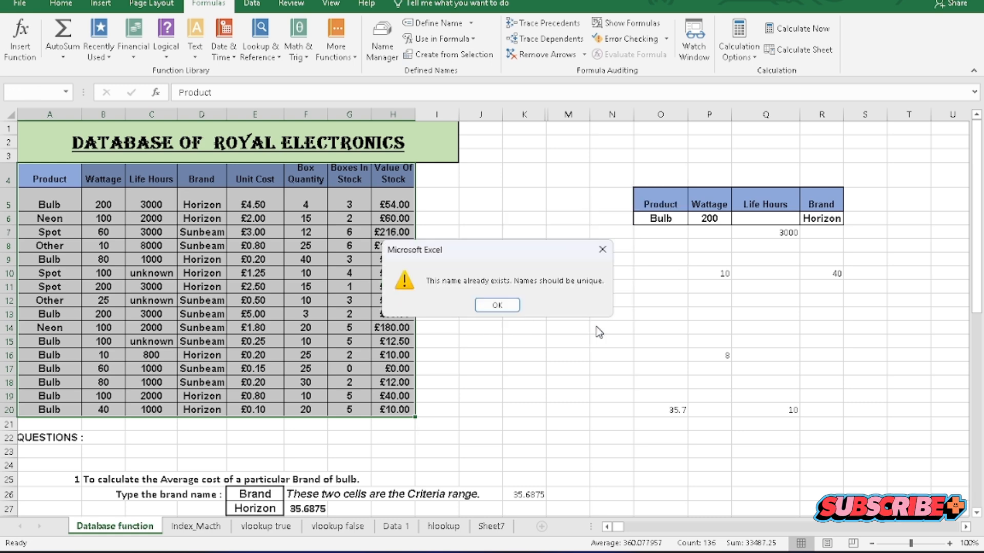
left_click(602, 249)
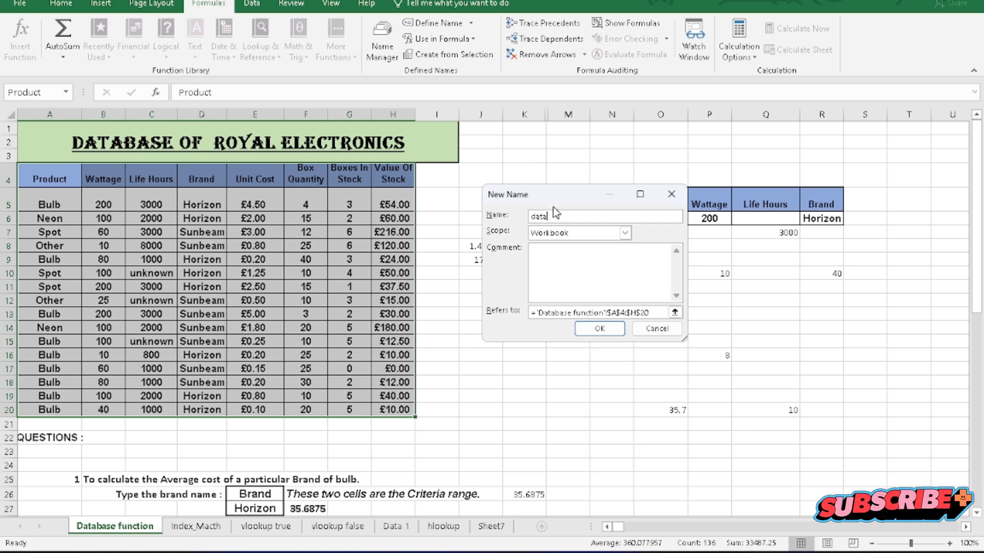
type("data")
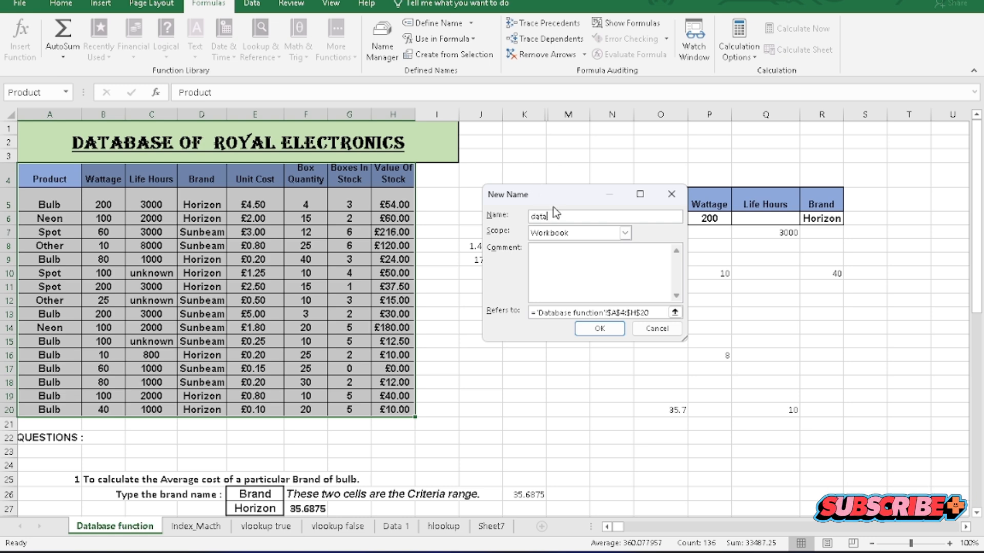
type("_d")
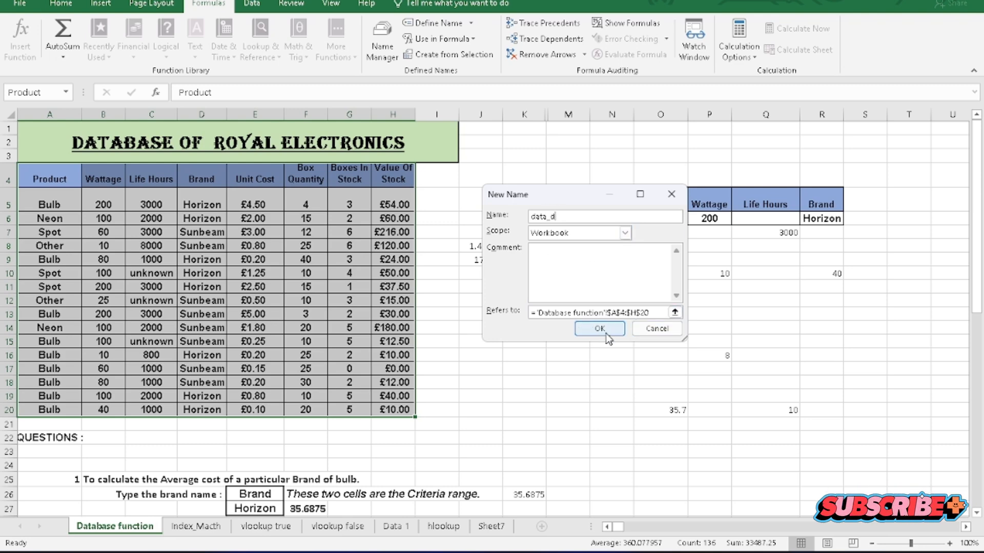
left_click(602, 330)
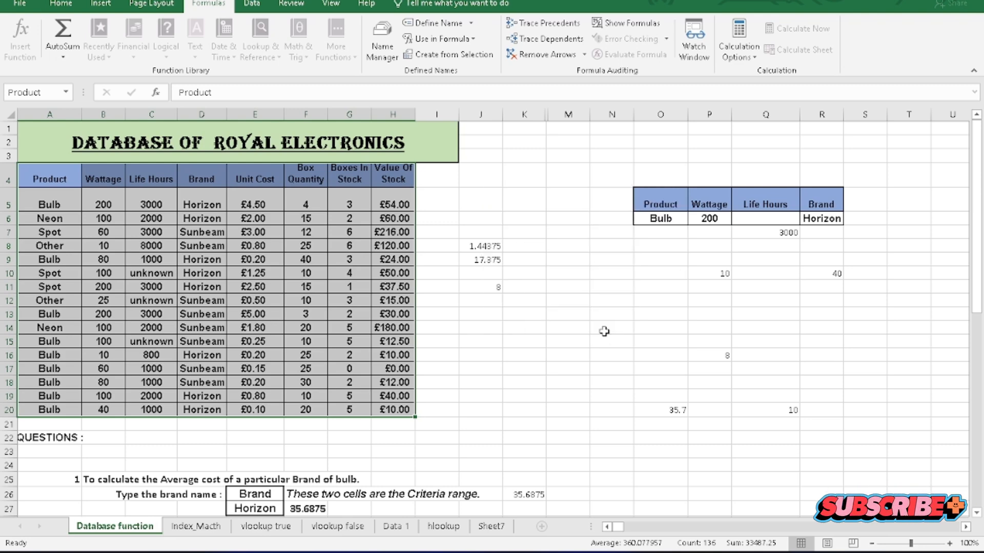
In N15, begin a DSUM formula using the named range data_d as the database.
left_click(606, 341)
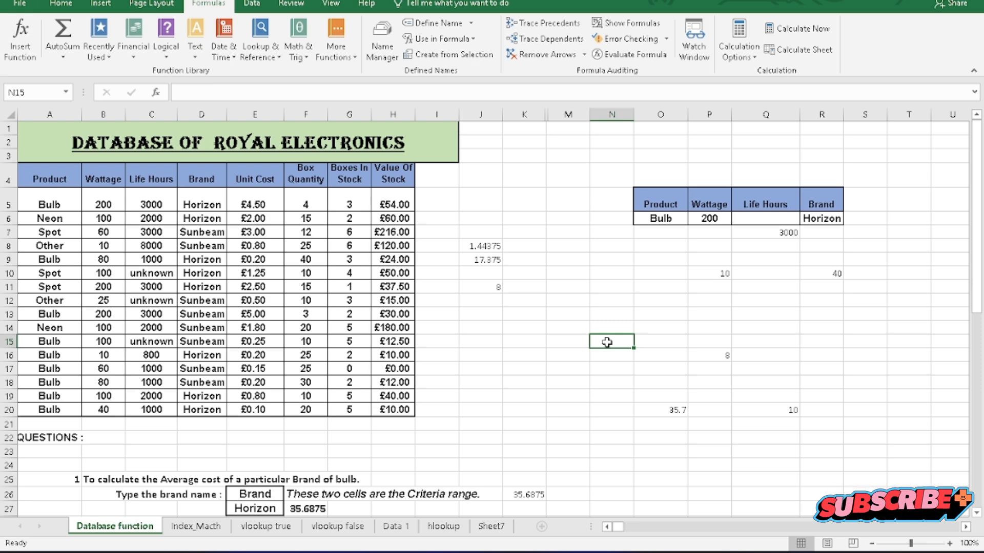
type("=")
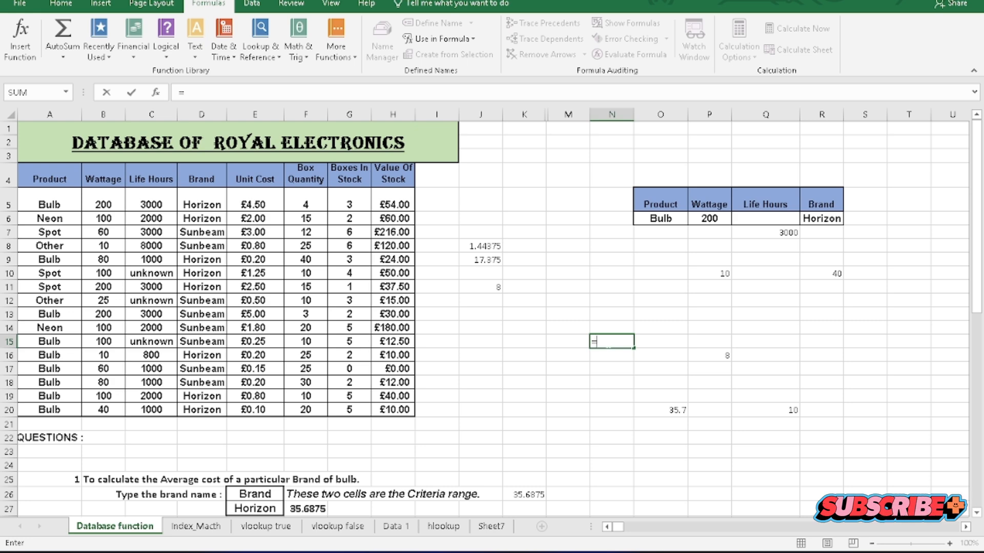
type("dsu")
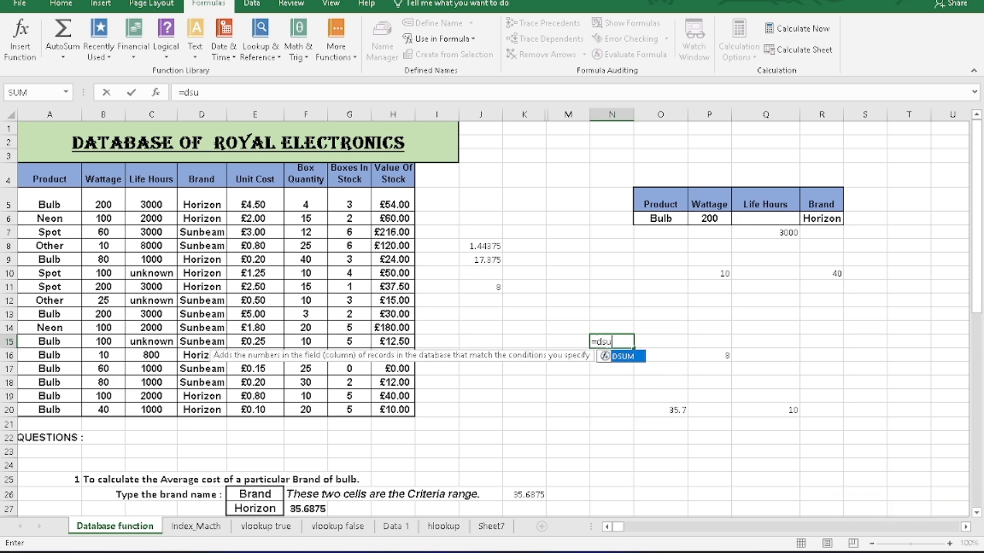
type("m(")
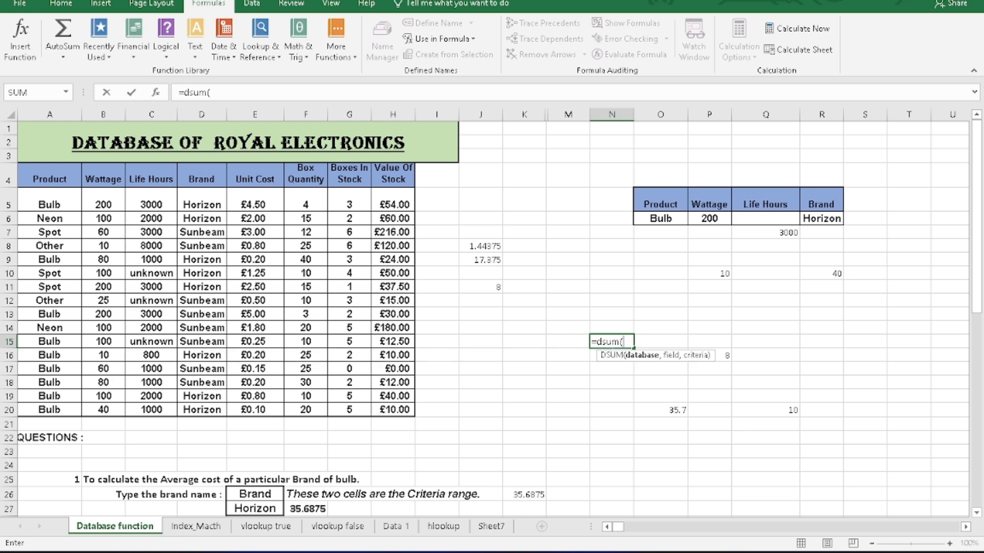
type("da")
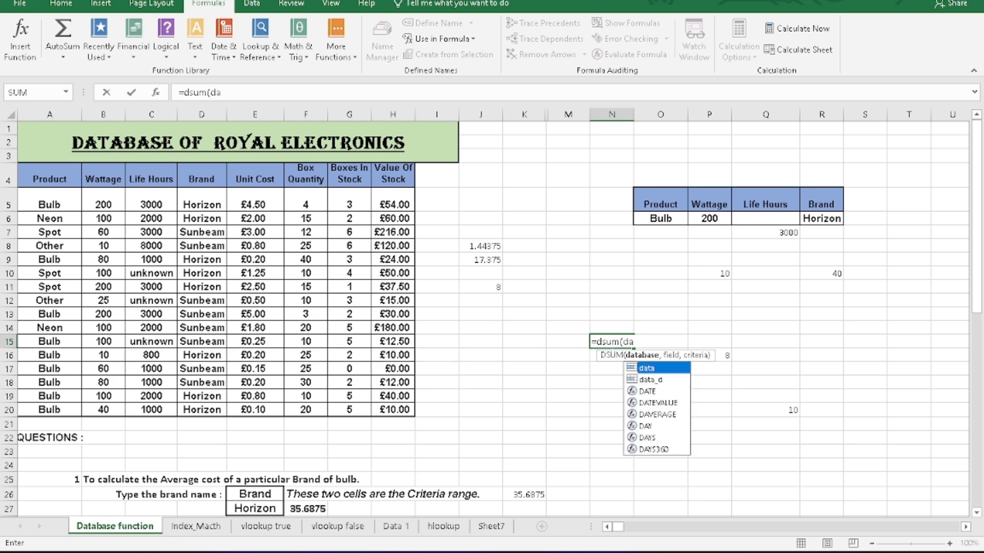
key("Down")
type("ta_d")
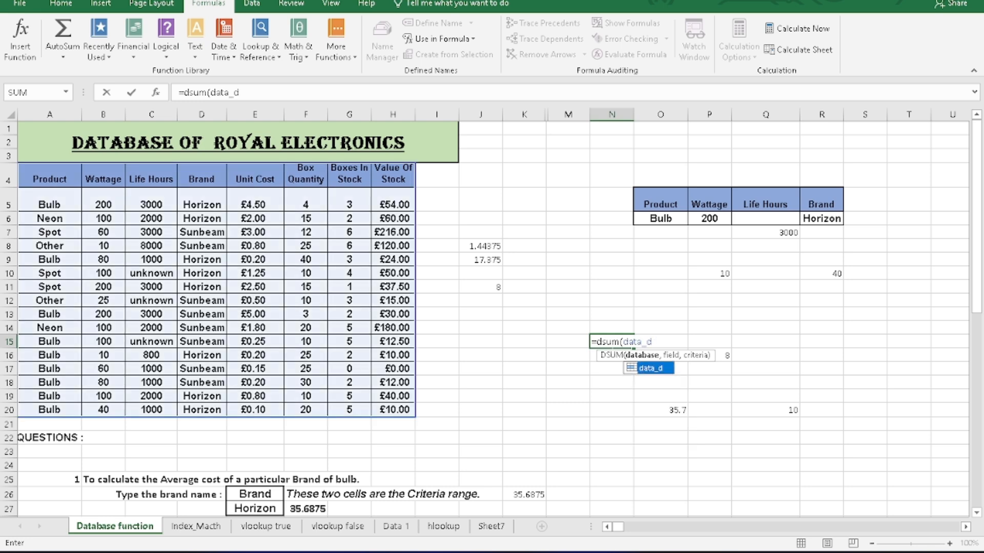
type(",")
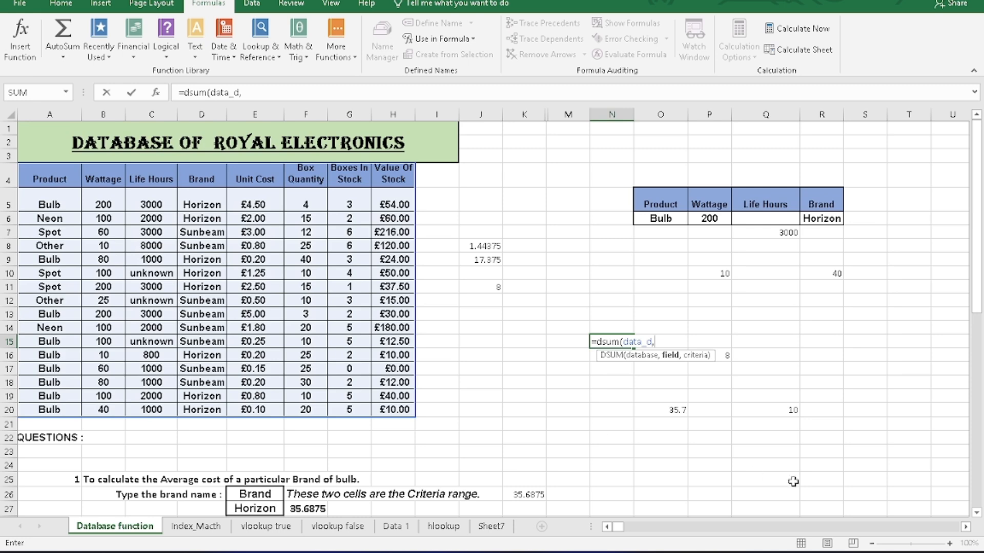
Complete the DSUM formula in N15 with the Value Of Stock header H4 as the field and A4:A5 as the criteria.
left_click(395, 179)
type(",")
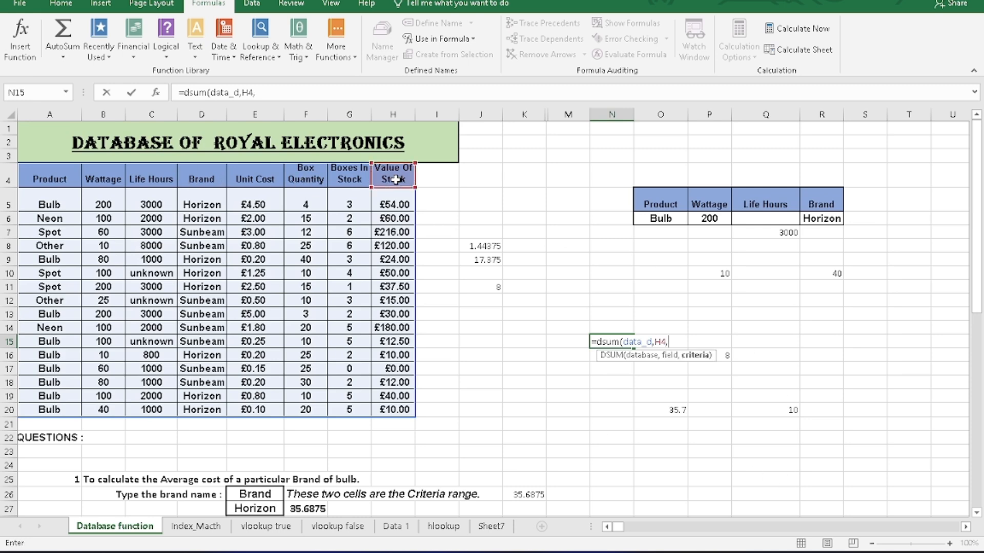
left_click_drag(65, 177, 65, 202)
type(")")
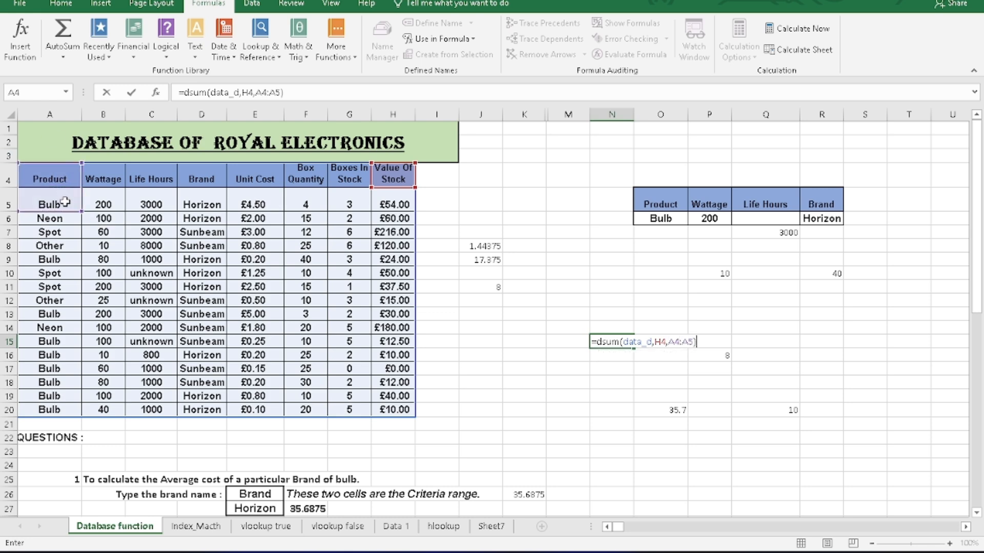
key("Return")
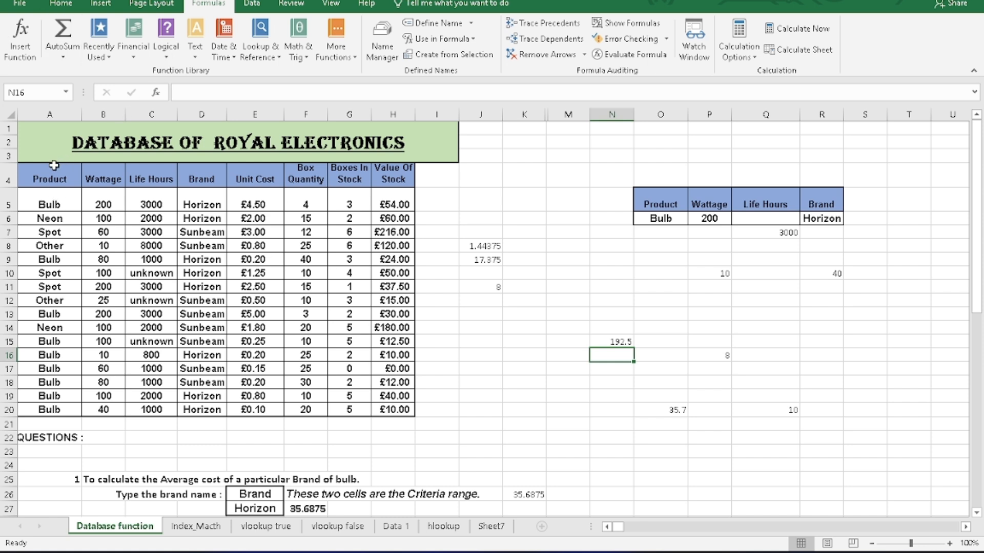
Select the product table A4:H20 and check in the Name Manager which range data_d refers to.
left_click(71, 178)
left_click_drag(71, 178, 407, 410)
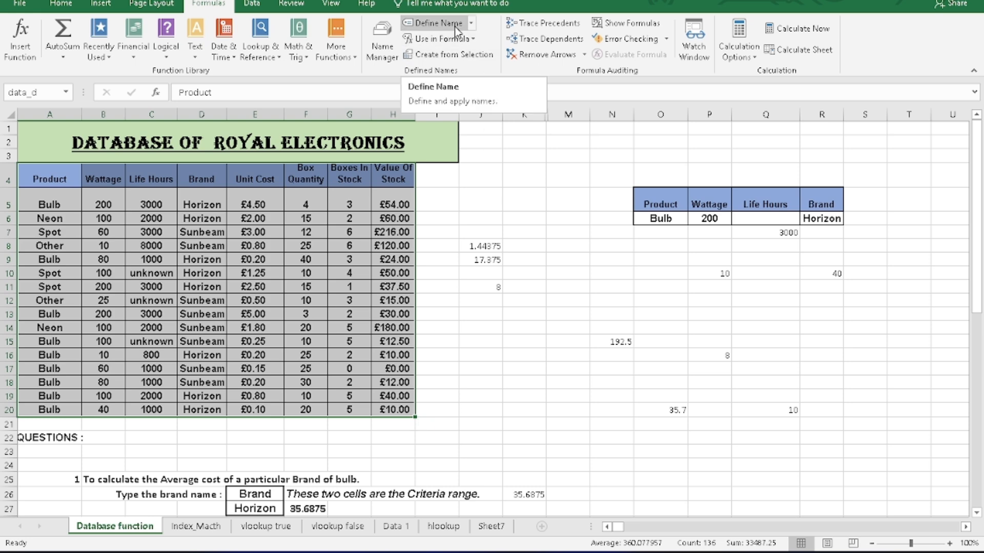
left_click(383, 47)
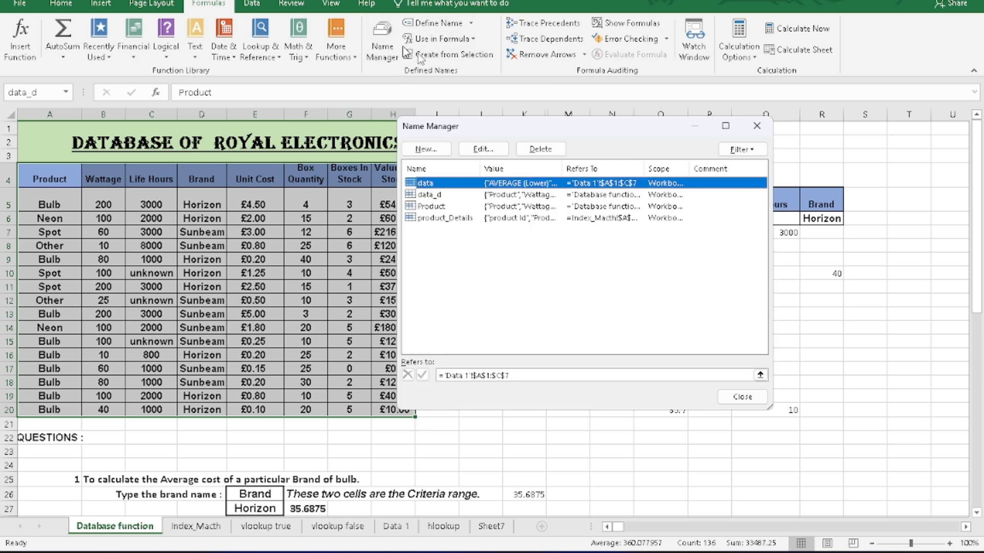
left_click(437, 195)
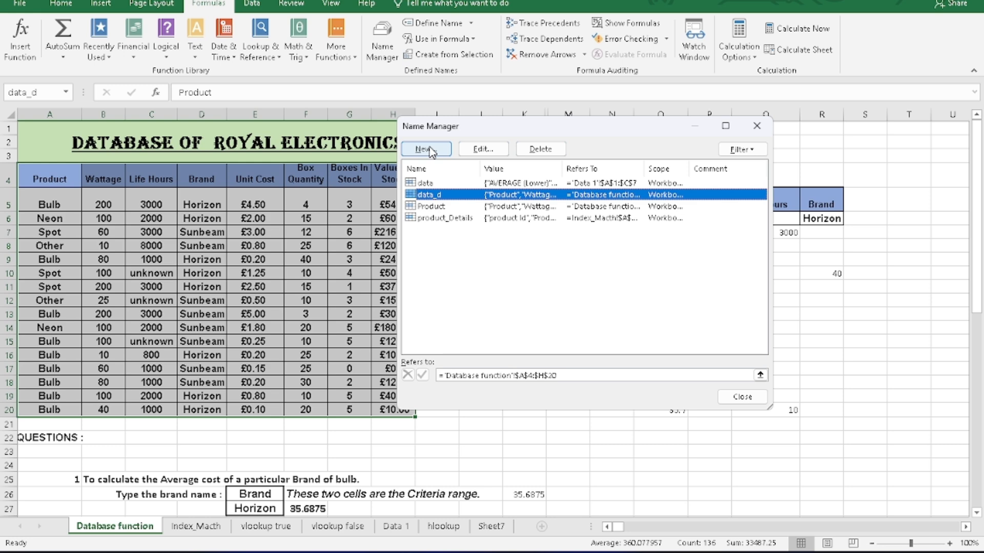
left_click(756, 125)
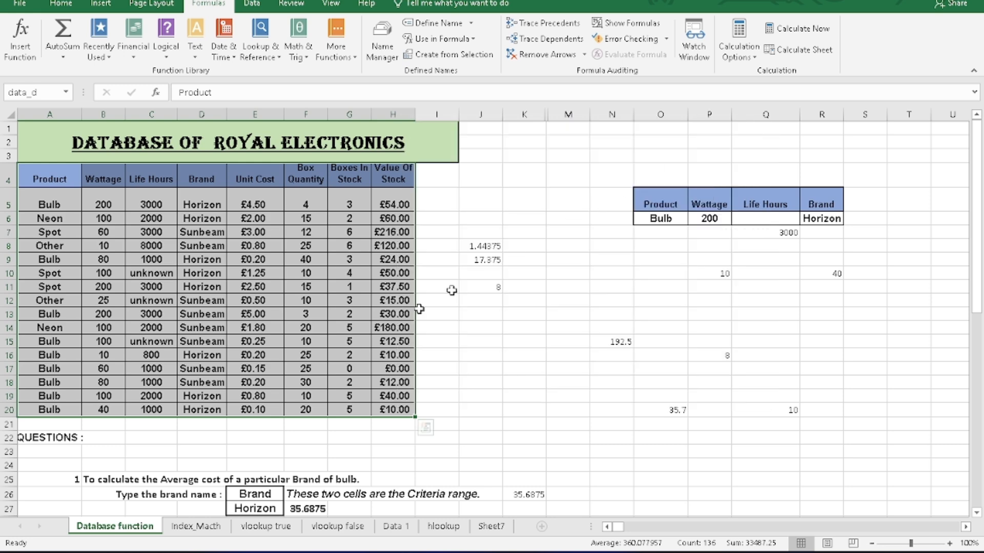
Look over the worksheet questions and the Index_Macth, vlookup true, vlookup false, Data 1 and hlookup sheets, then return to Database function.
left_click(436, 395)
scroll(435, 394, "down", 6)
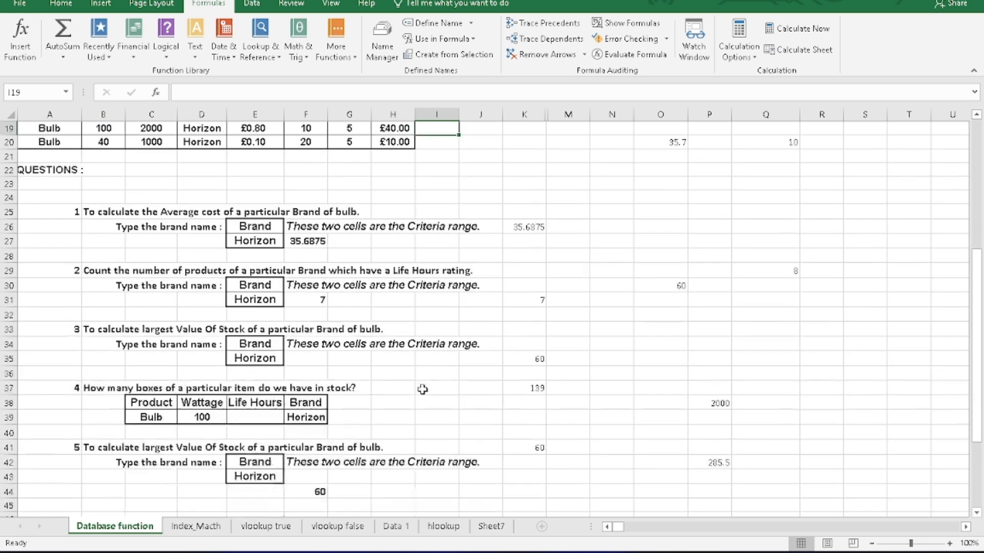
scroll(422, 389, "down", 1)
left_click(199, 526)
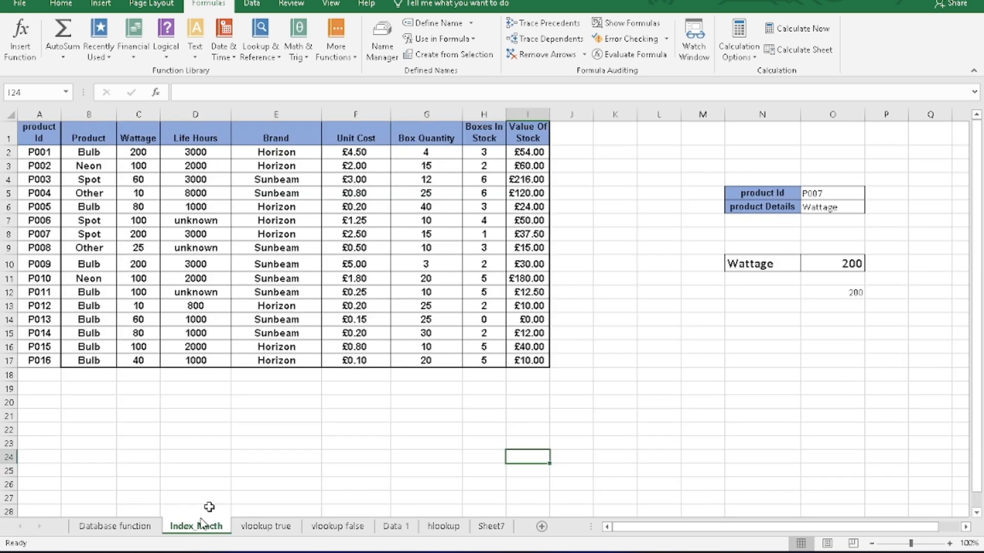
left_click(268, 528)
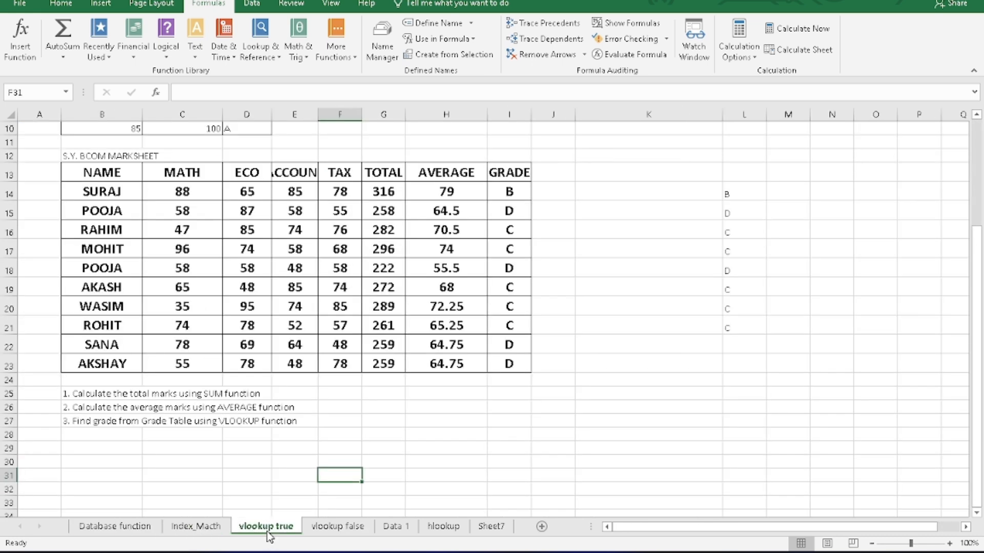
left_click(338, 528)
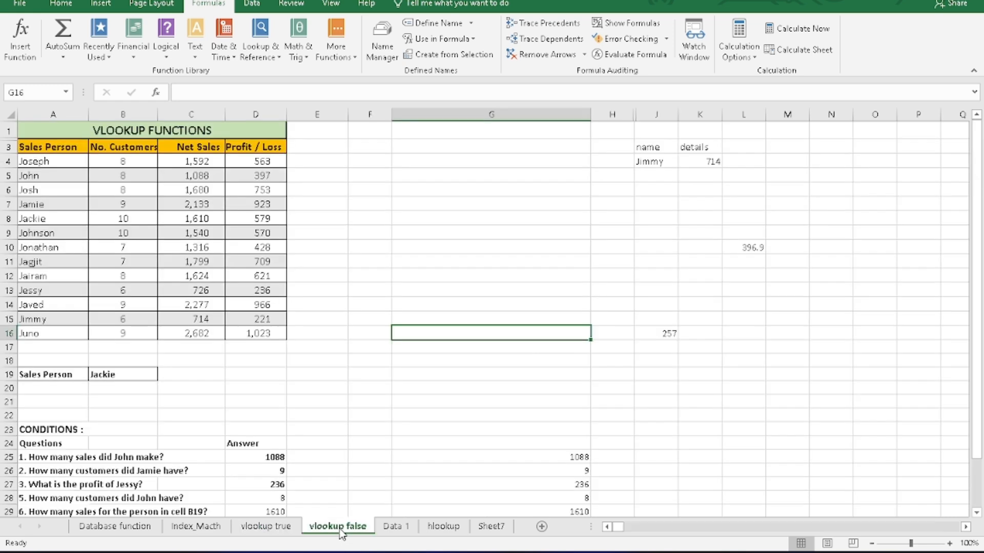
left_click(388, 528)
left_click(442, 527)
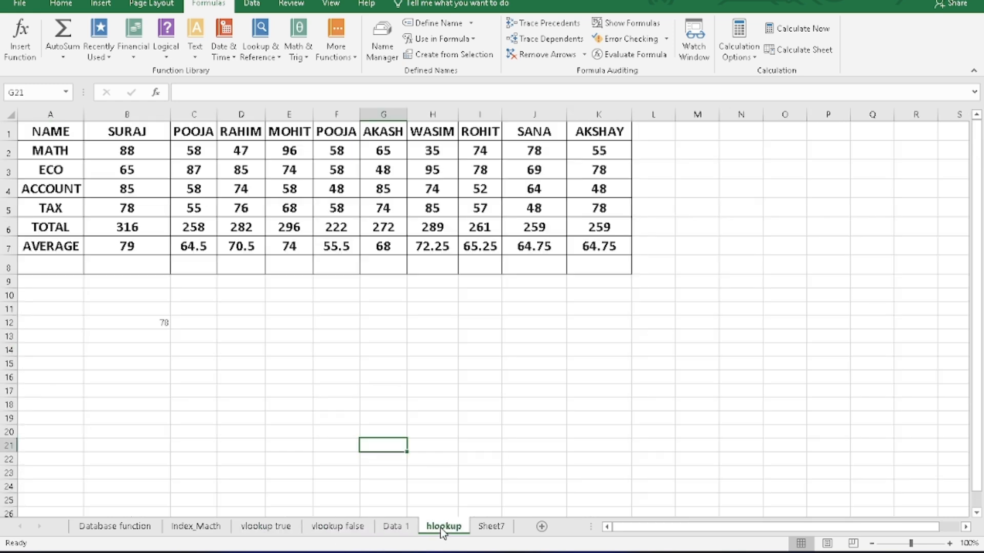
left_click(129, 533)
scroll(249, 363, "up", 7)
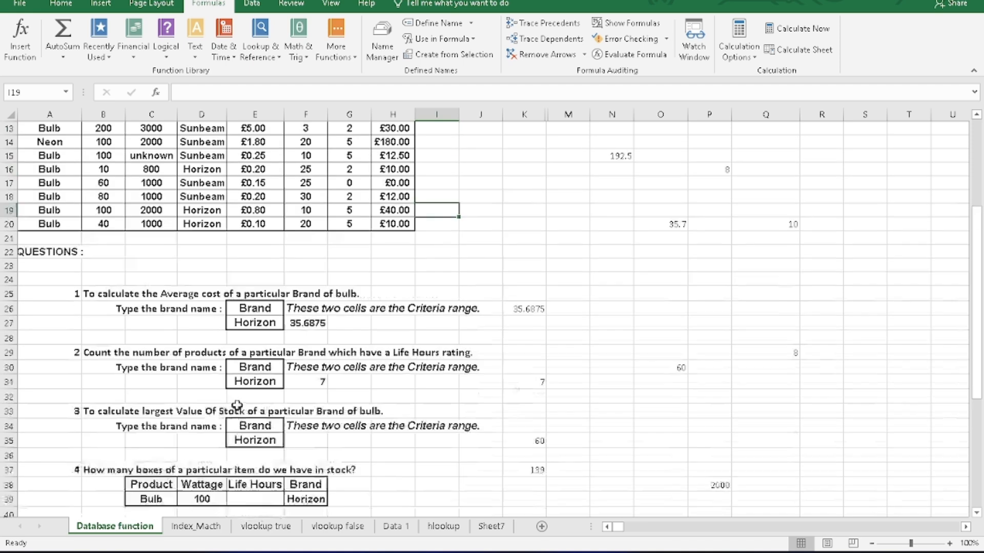